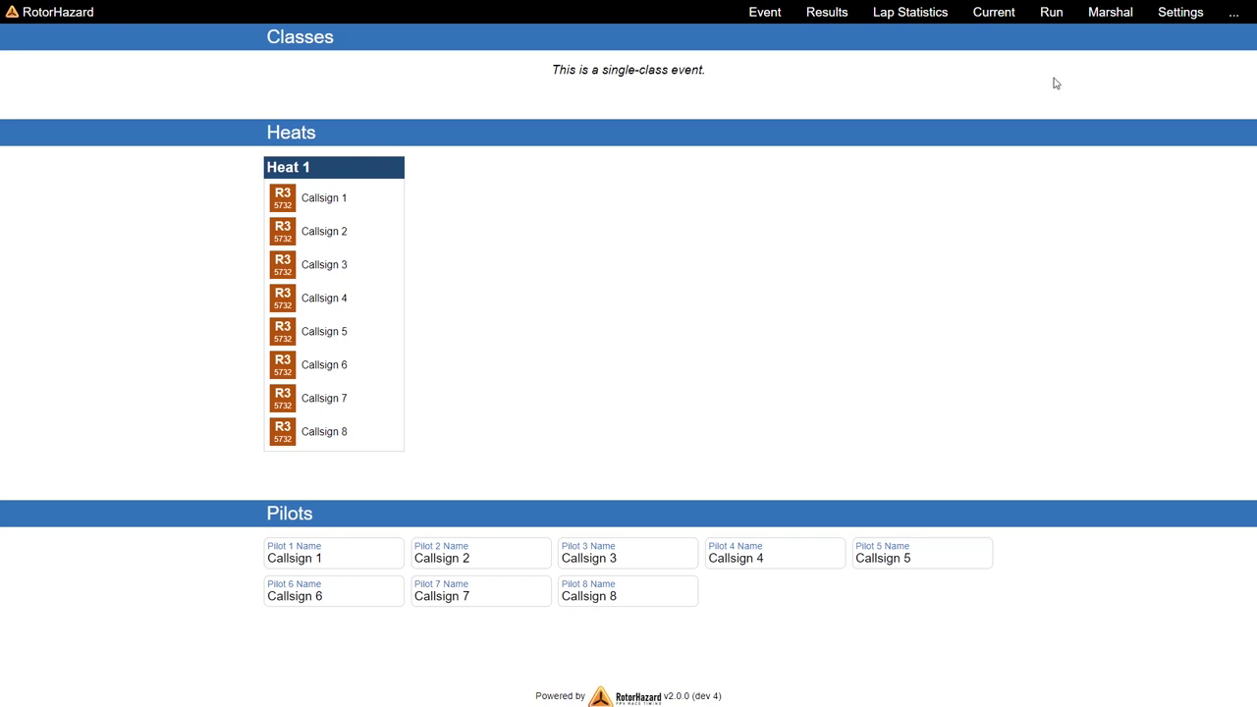
Show the Heat 1, Round 1 results leaderboard with Callsign 8 leading on 11 laps.
click(826, 14)
click(282, 80)
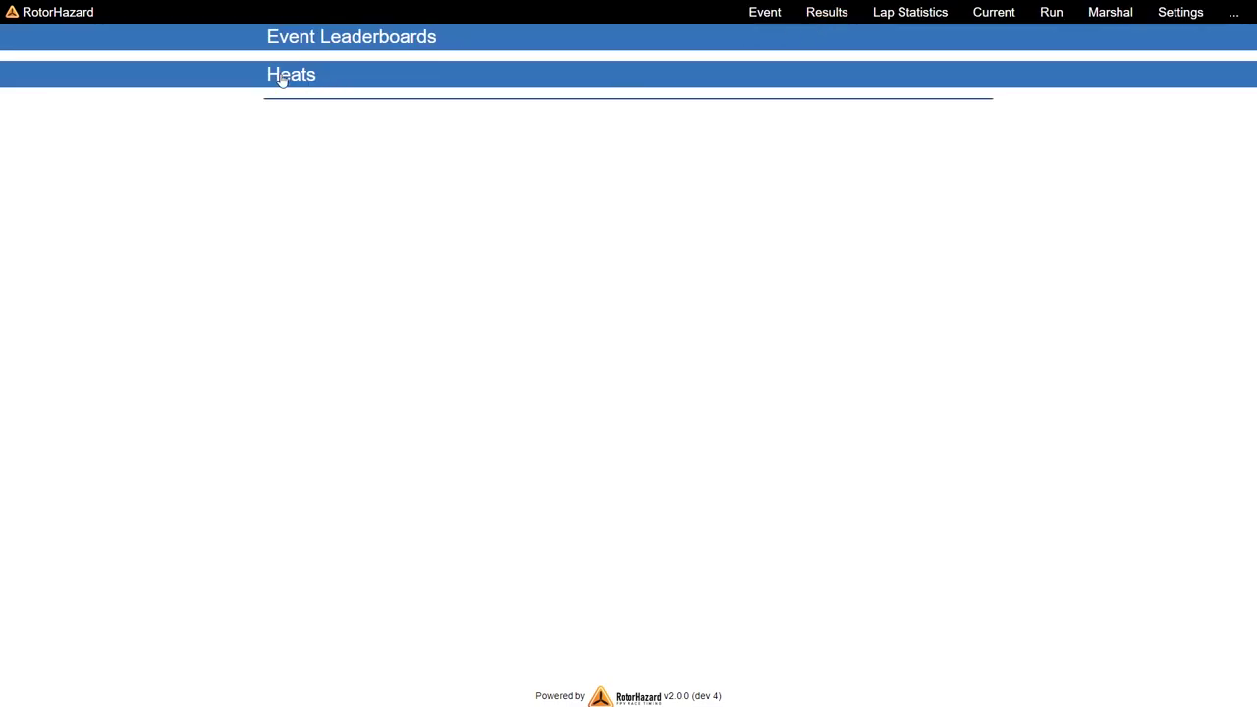
click(288, 118)
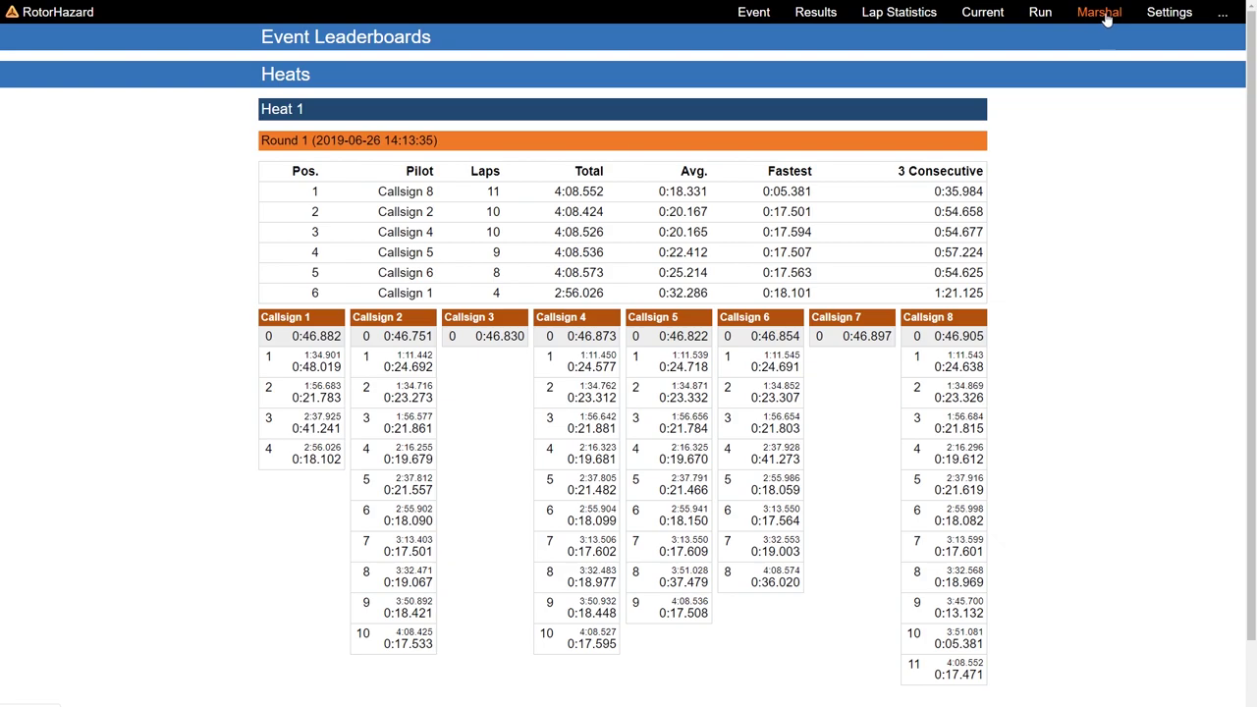
Sign in to Marshal and load the Heat 1, Round 1 race for Callsign 1.
click(1107, 20)
click(699, 122)
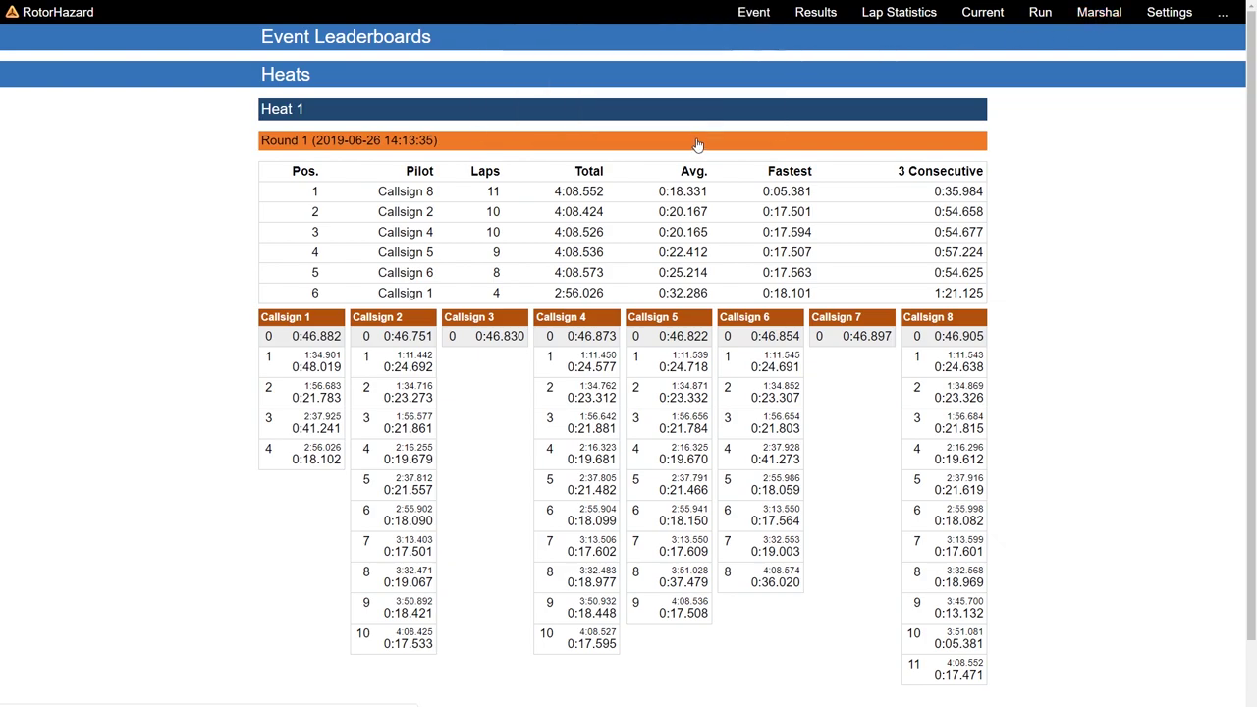
click(499, 49)
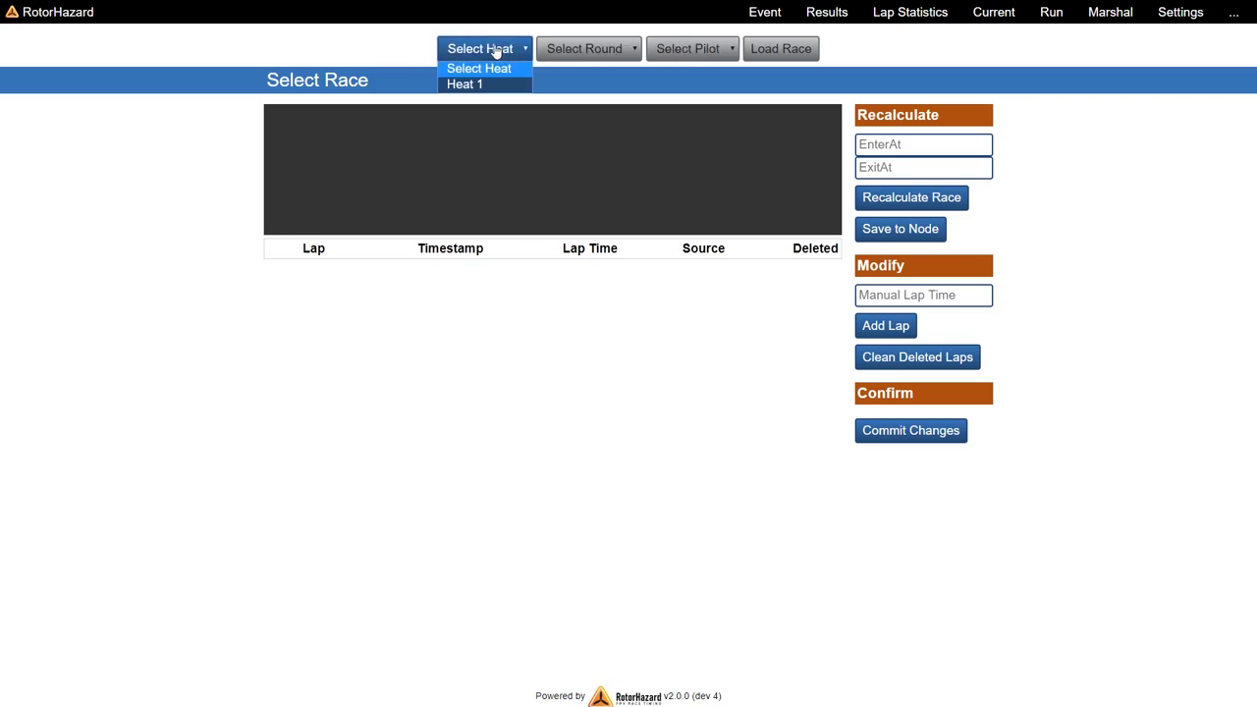
click(483, 84)
click(570, 49)
click(579, 86)
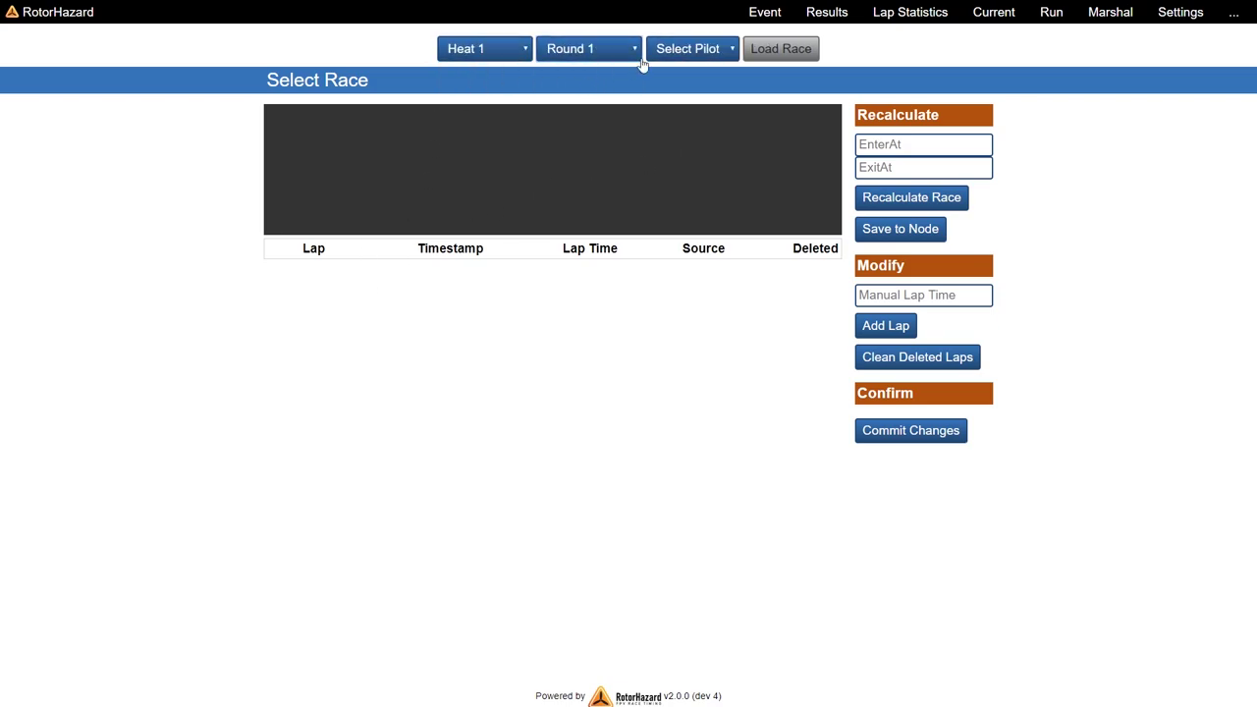
click(688, 49)
click(682, 82)
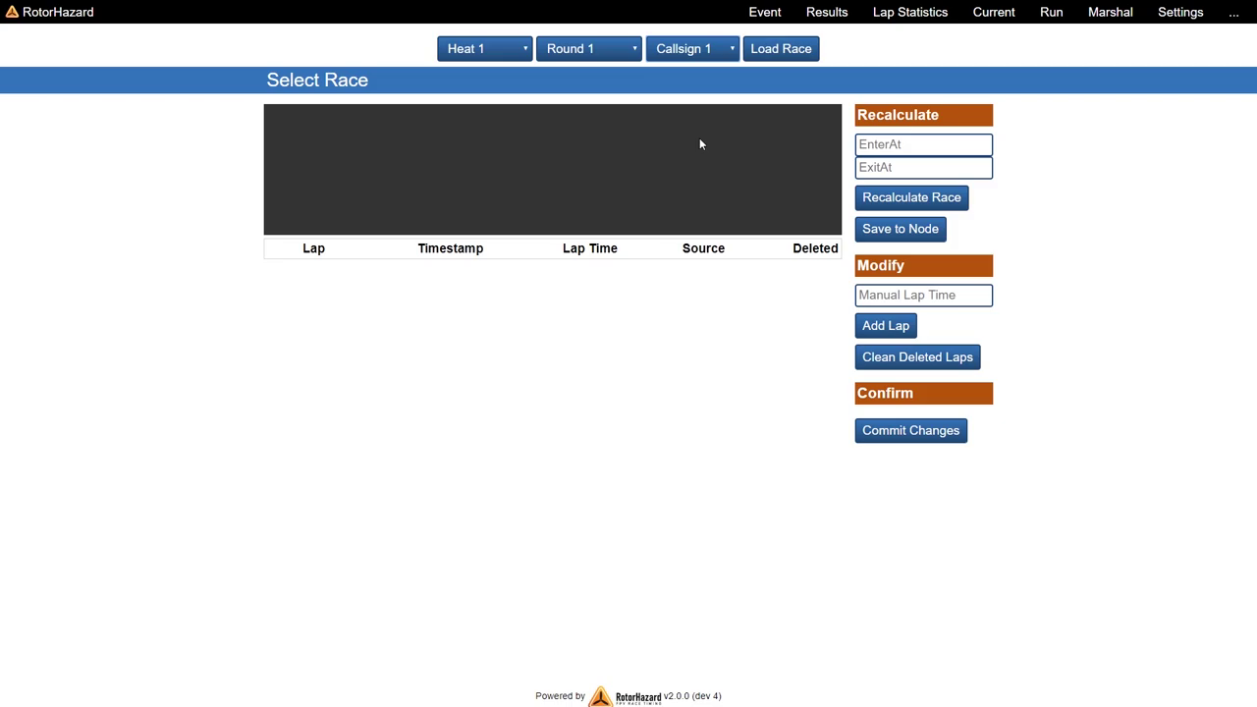
click(795, 48)
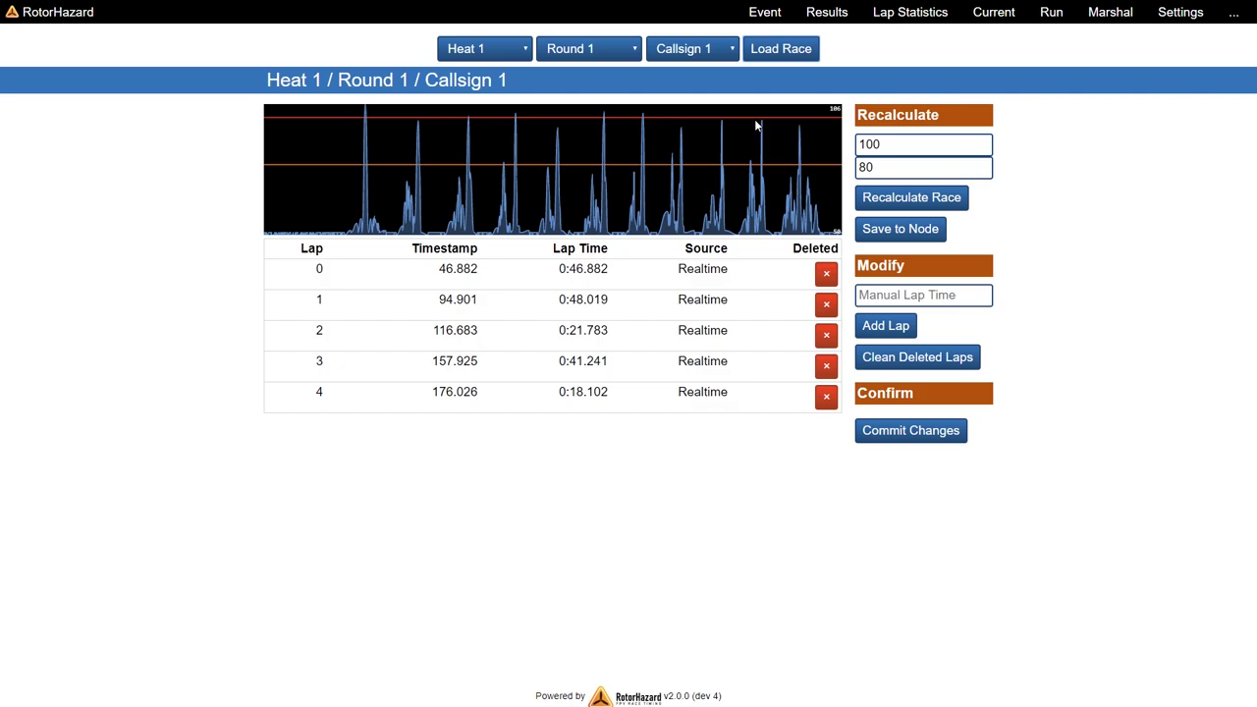
Recalculate Callsign 1's race with an enter threshold of 90.
drag(873, 145, 843, 156)
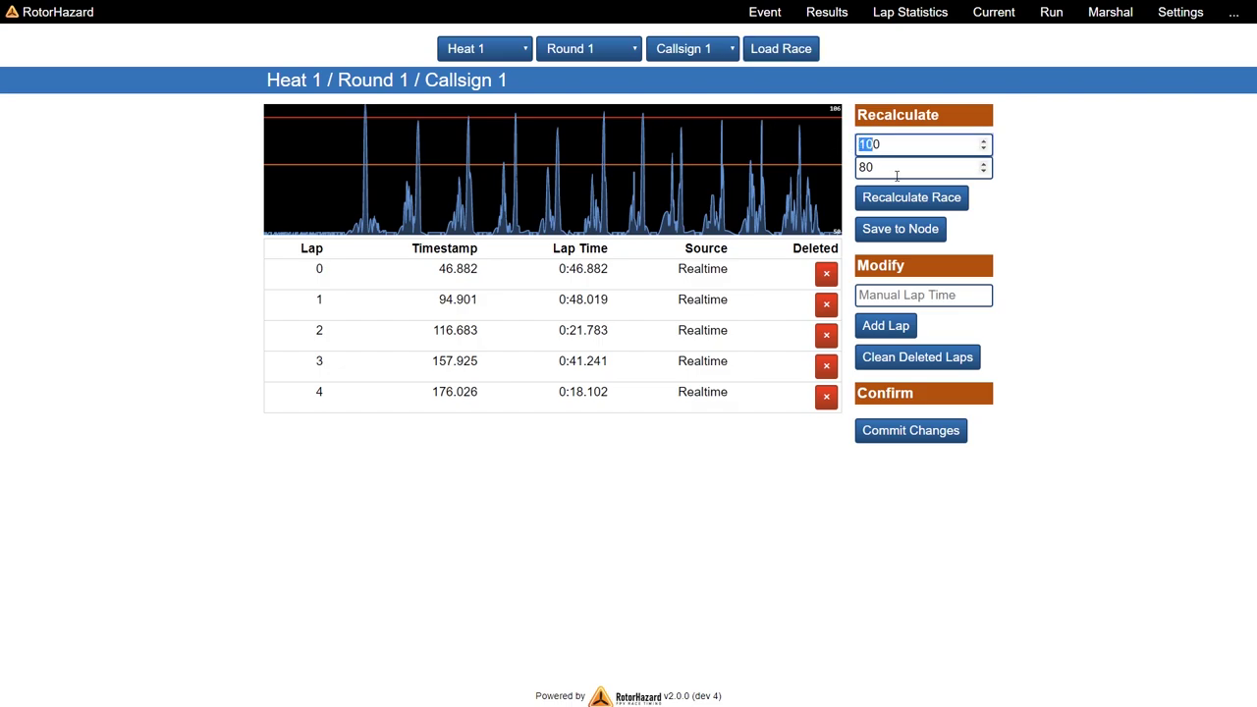
text(90)
click(890, 165)
click(890, 202)
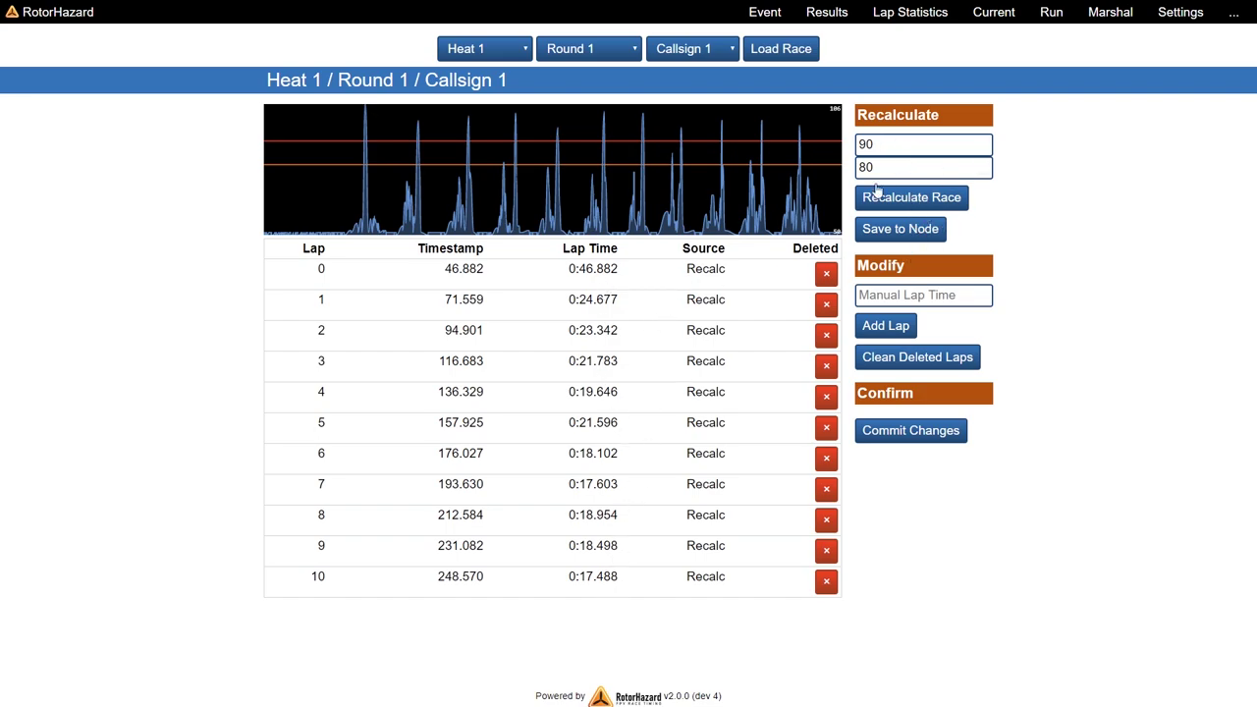
Recalculate at enter threshold 97, then settle on 95 with exit threshold 80.
double_click(906, 143)
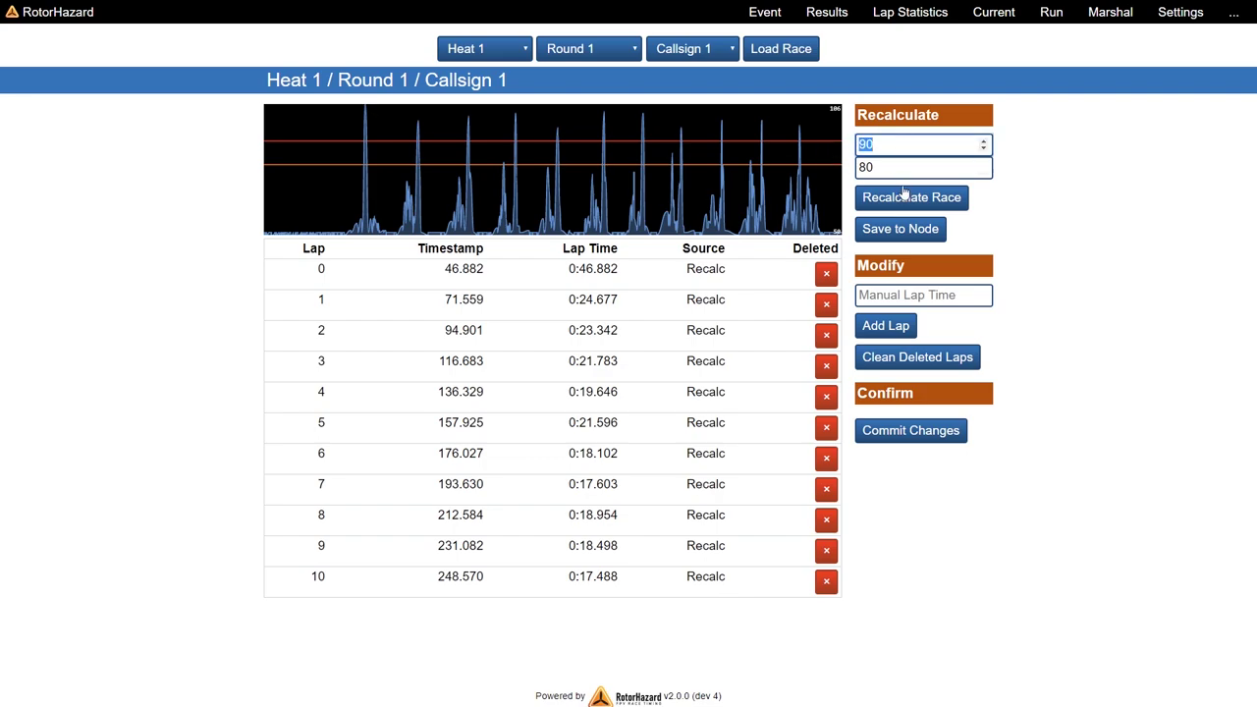
text(95)
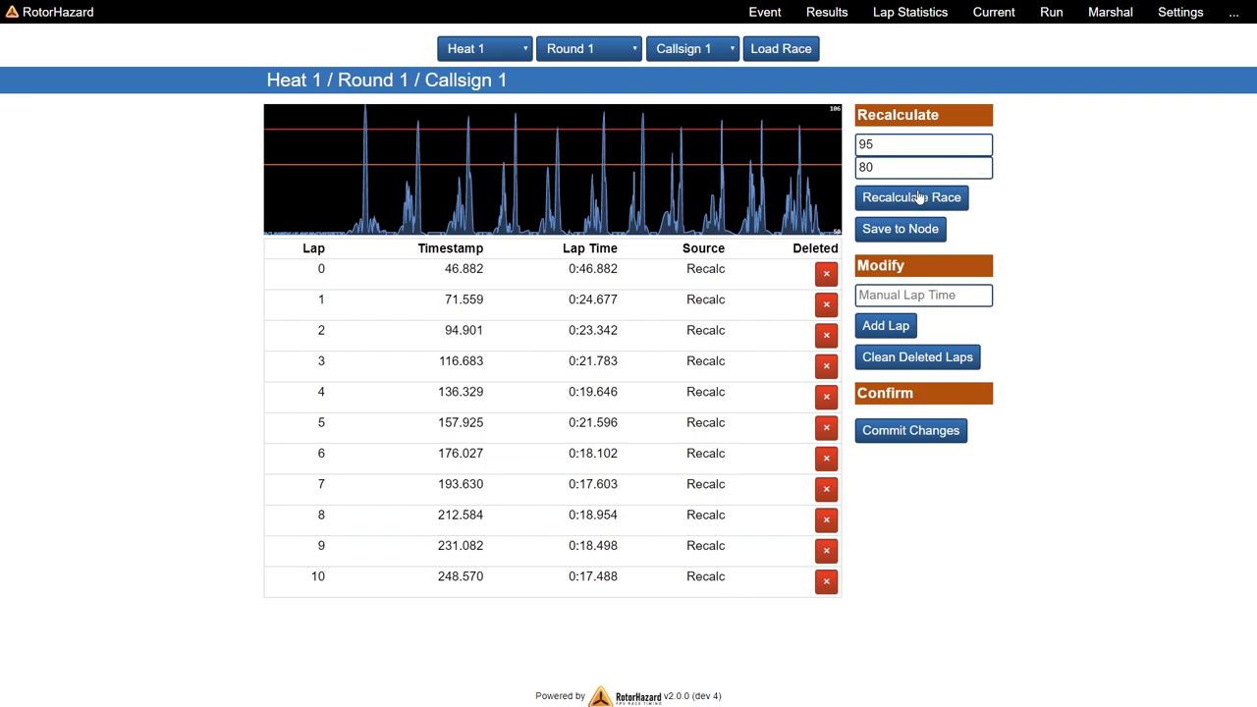
click(984, 140)
click(984, 140)
click(907, 200)
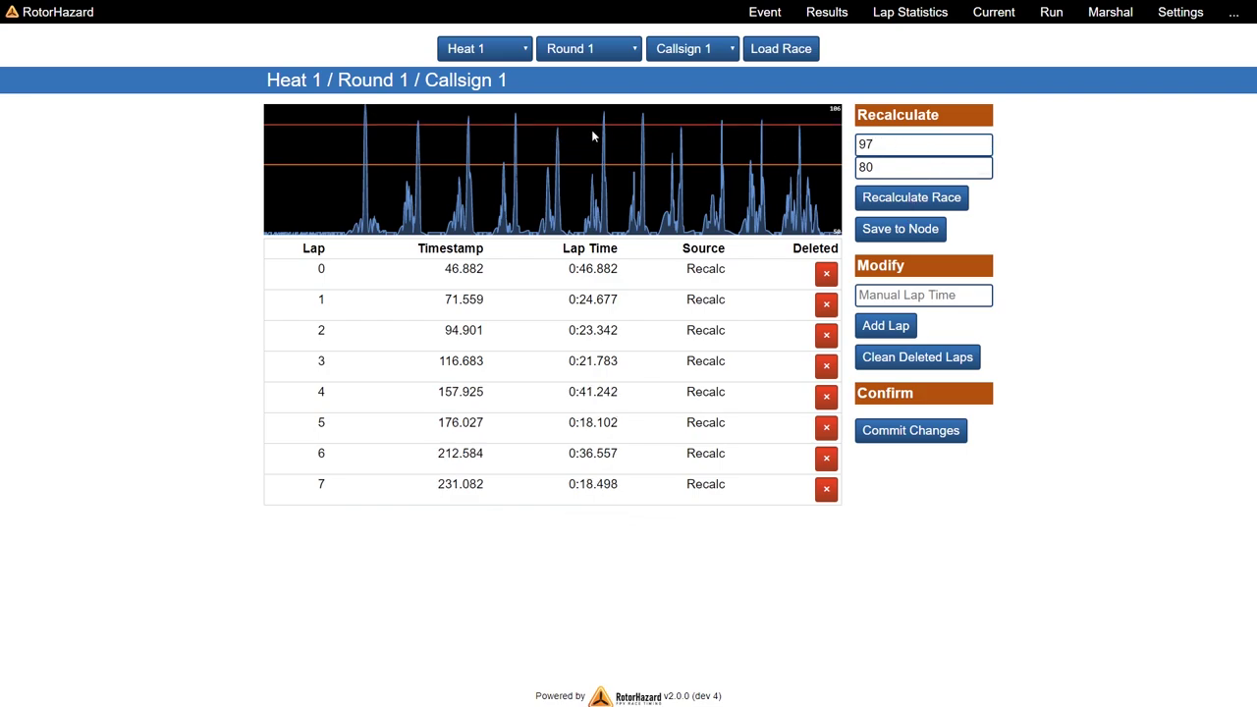
click(984, 149)
click(984, 149)
click(929, 201)
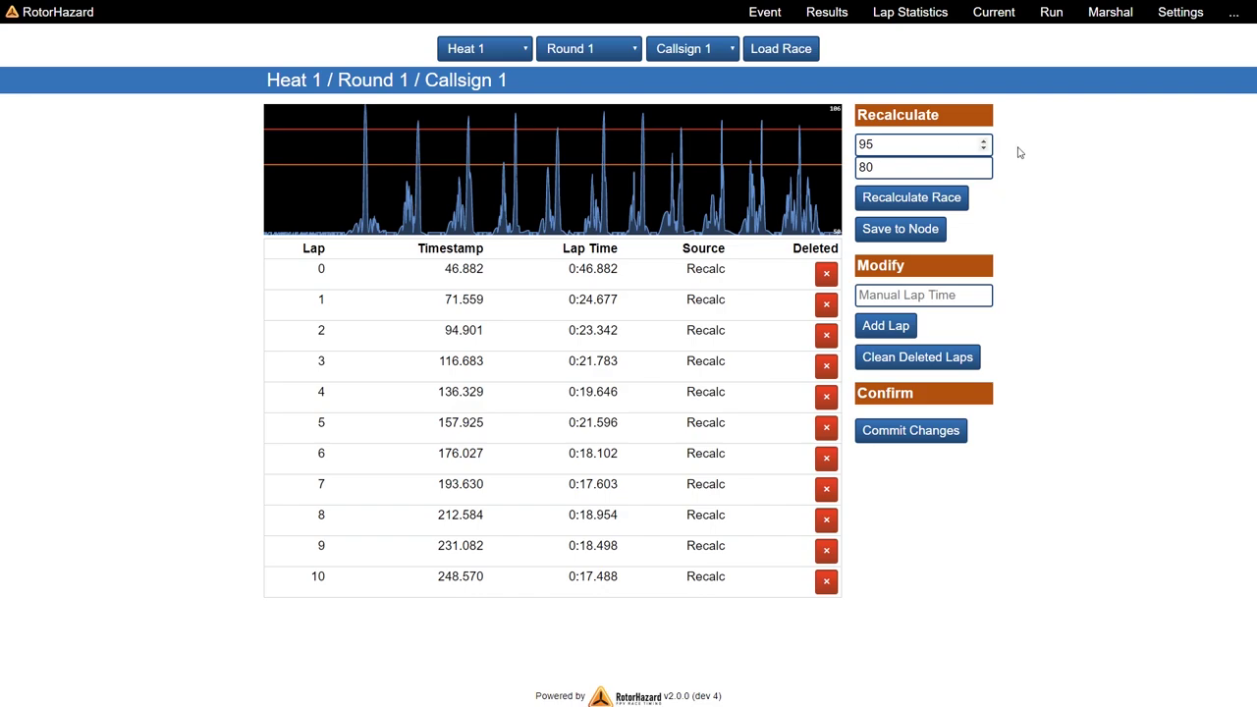
click(892, 166)
drag(886, 167, 755, 174)
click(1058, 219)
Commit Callsign 1's laps 0–10 and save enter 95 / exit 80 to the node, closing both notices.
click(909, 436)
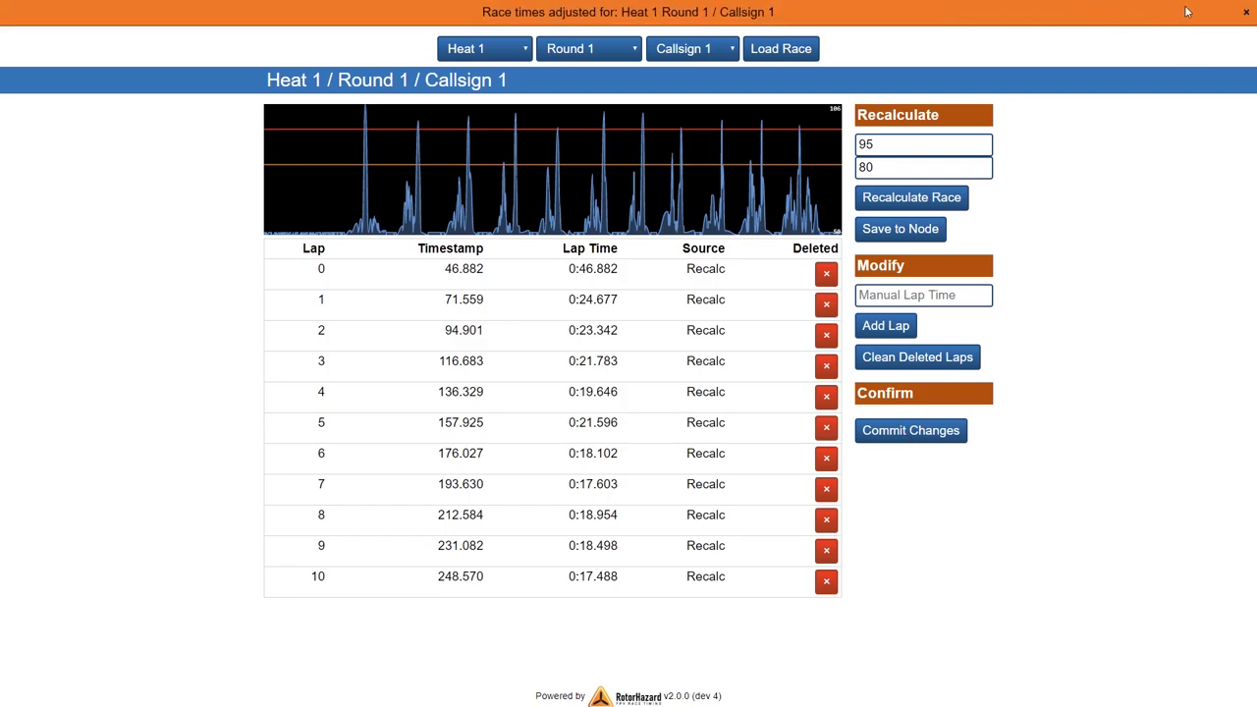
click(1248, 14)
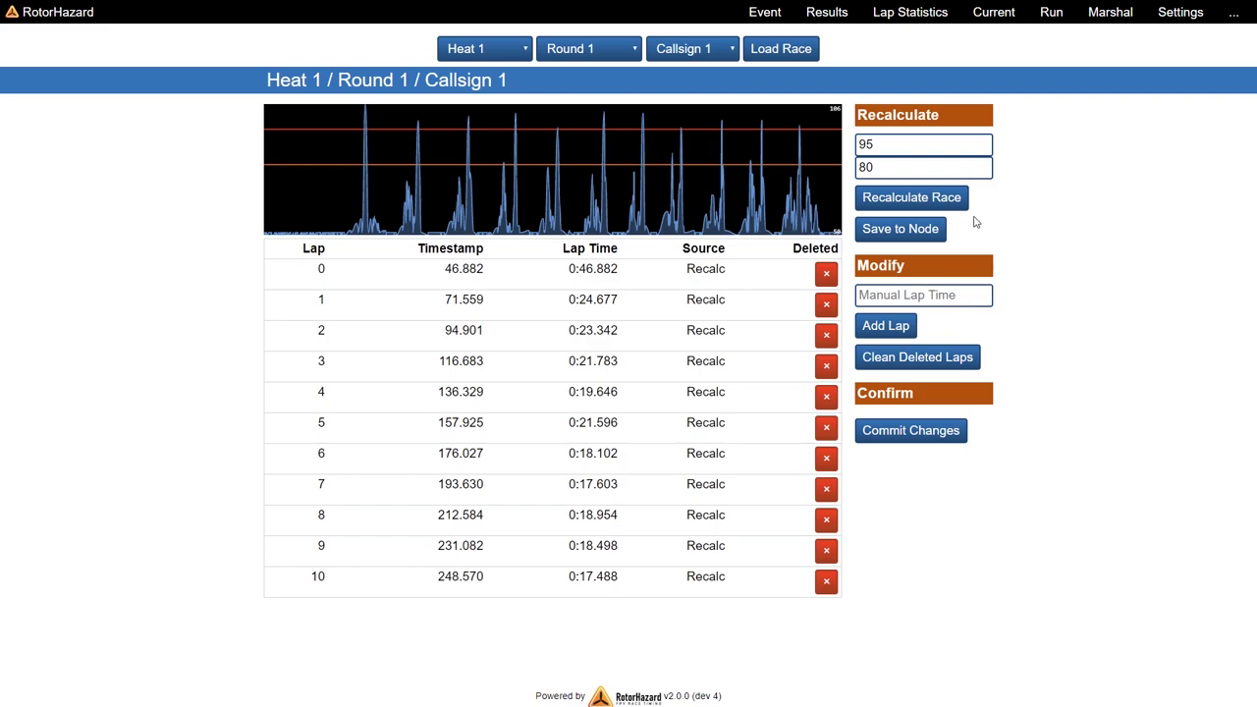
click(896, 168)
click(902, 144)
click(913, 233)
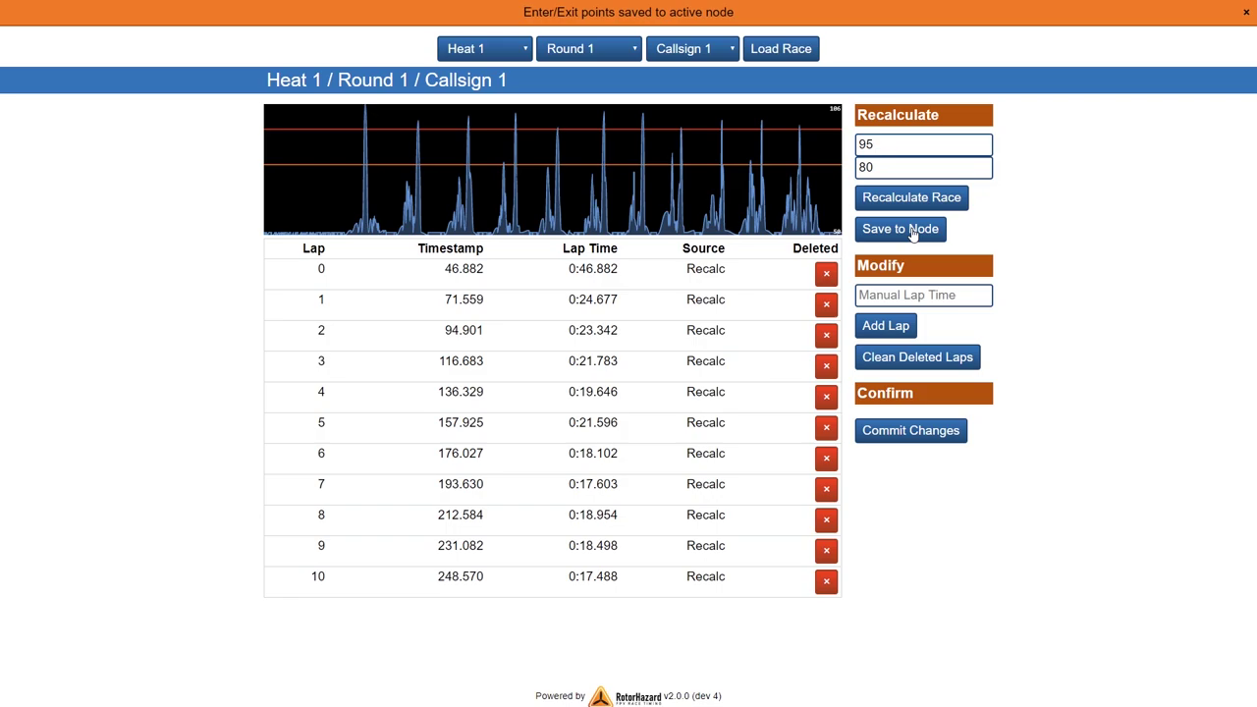
click(1249, 16)
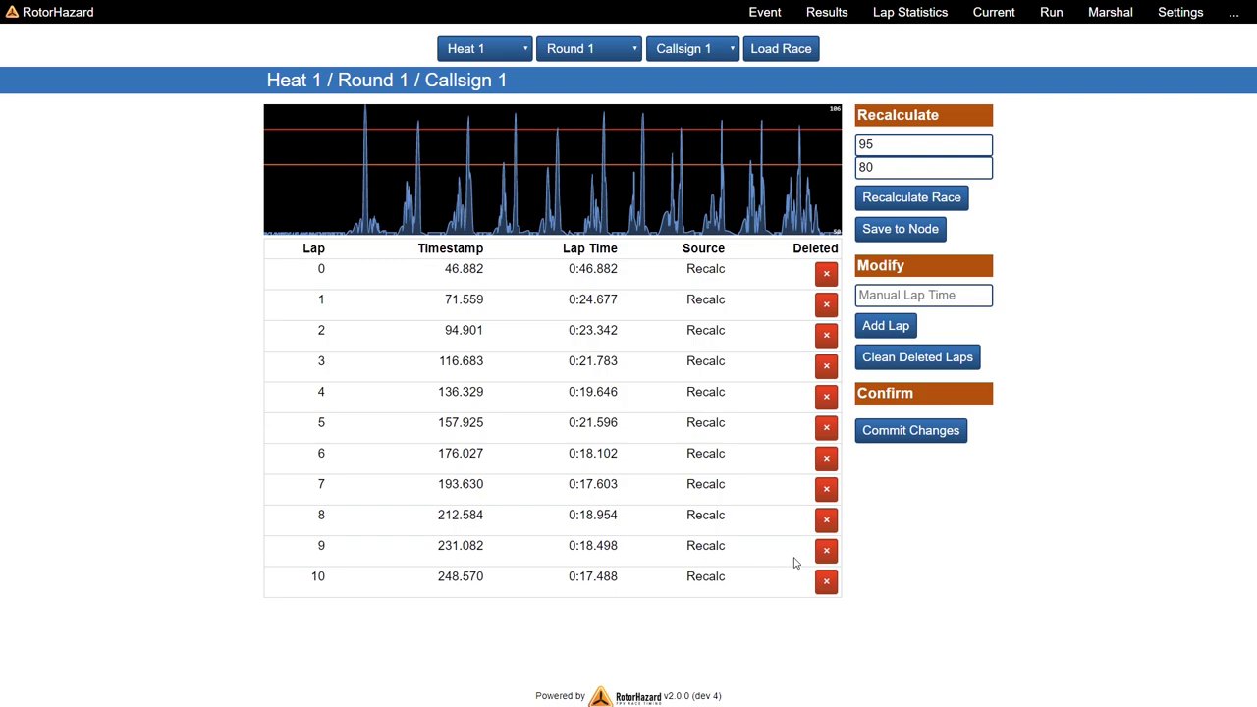
Delete lap 9 (0:18.498), restore it, and commit Callsign 1's laps 0–10 again.
click(826, 553)
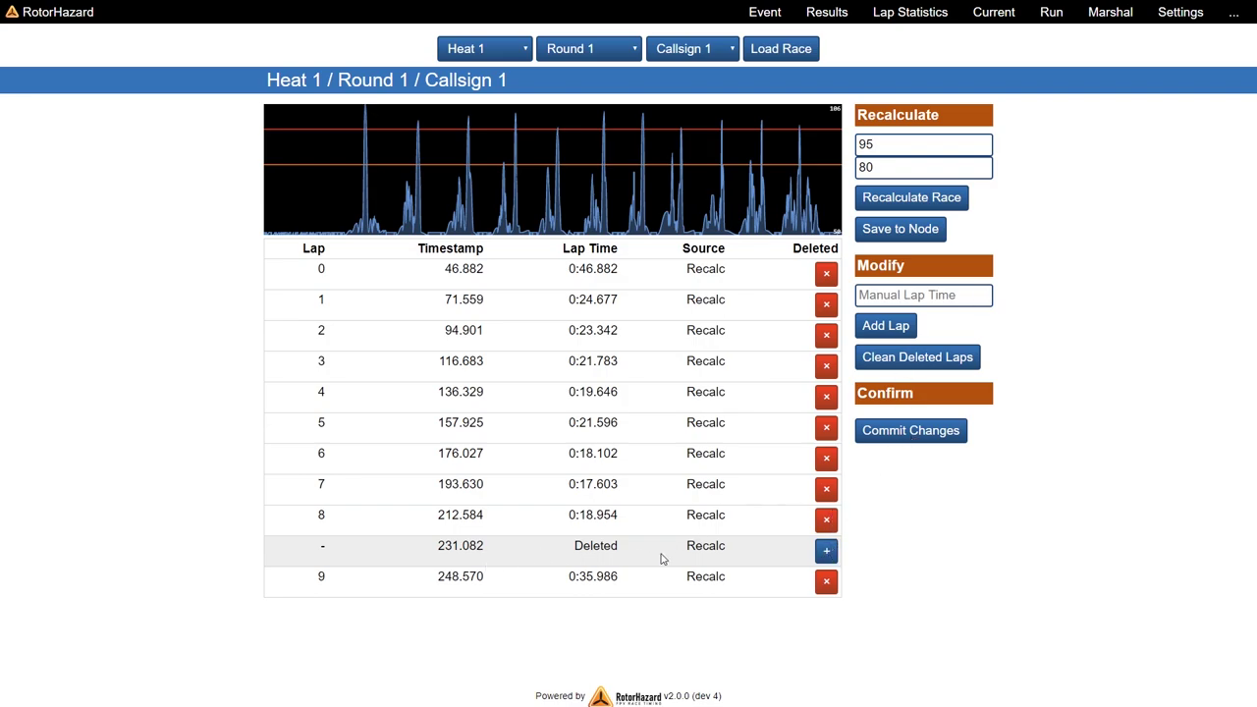
click(827, 552)
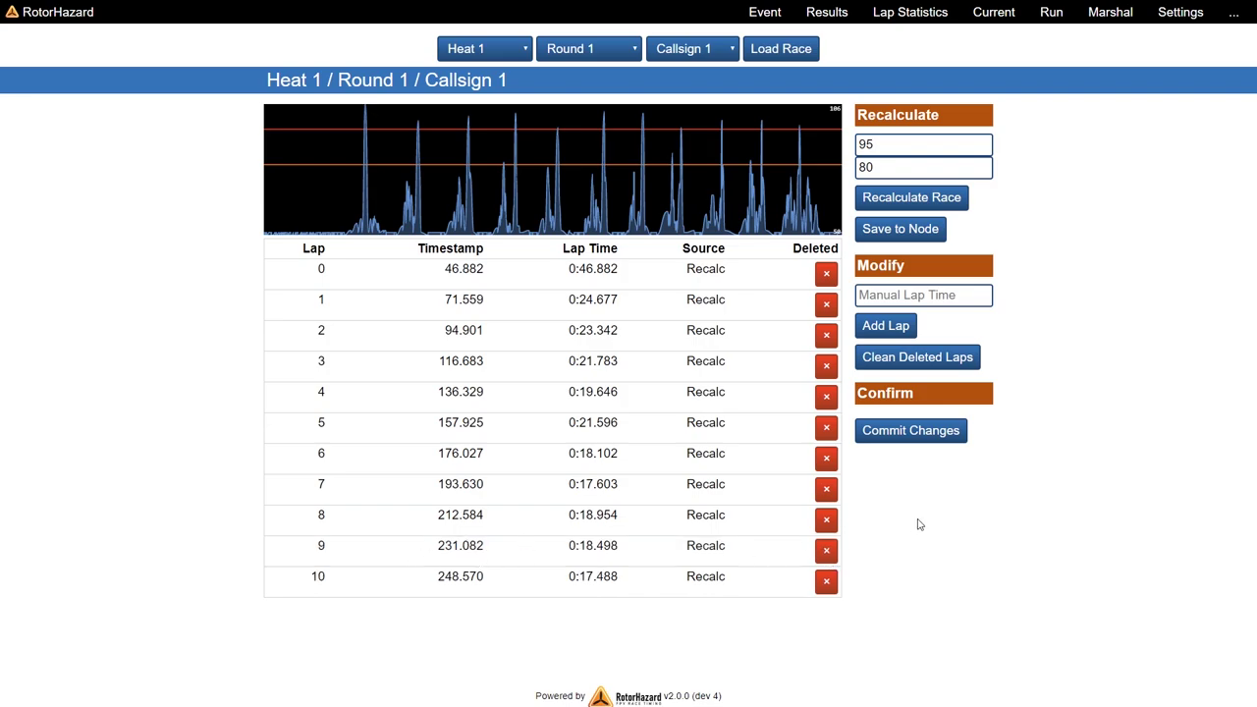
click(925, 430)
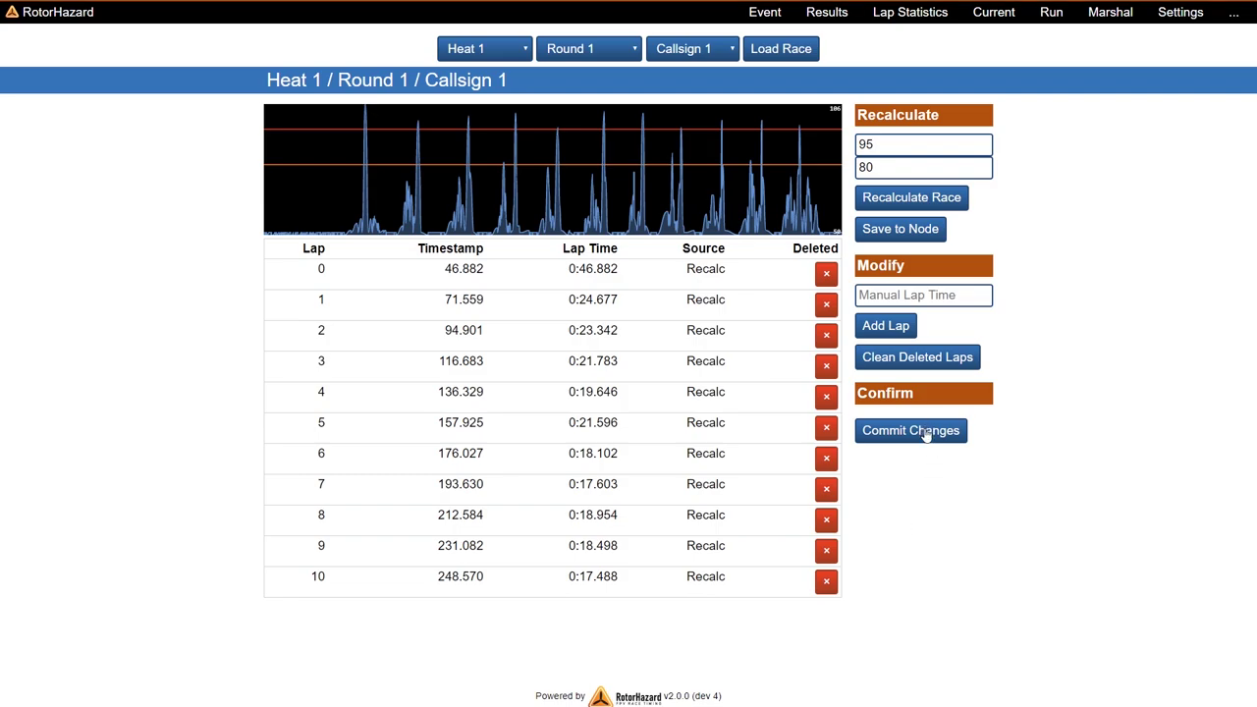
Load Callsign 2's Heat 1 race, then pick Callsign 3 from the pilot list.
click(718, 55)
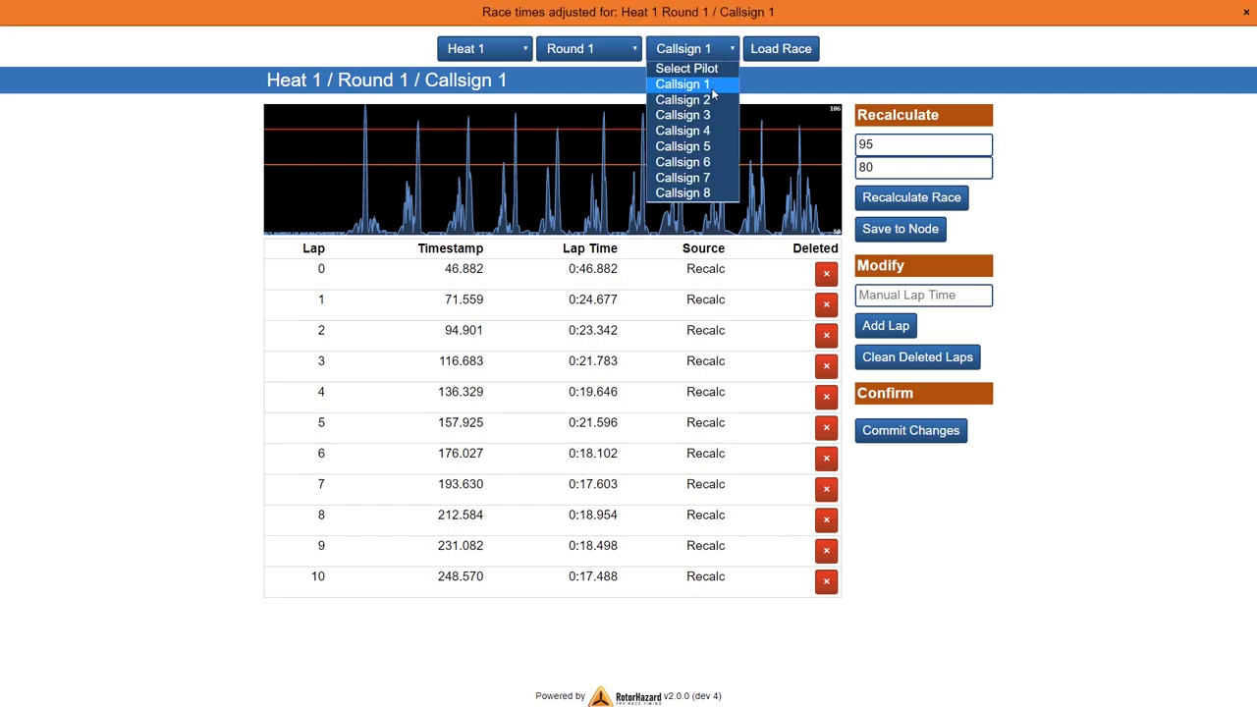
click(712, 101)
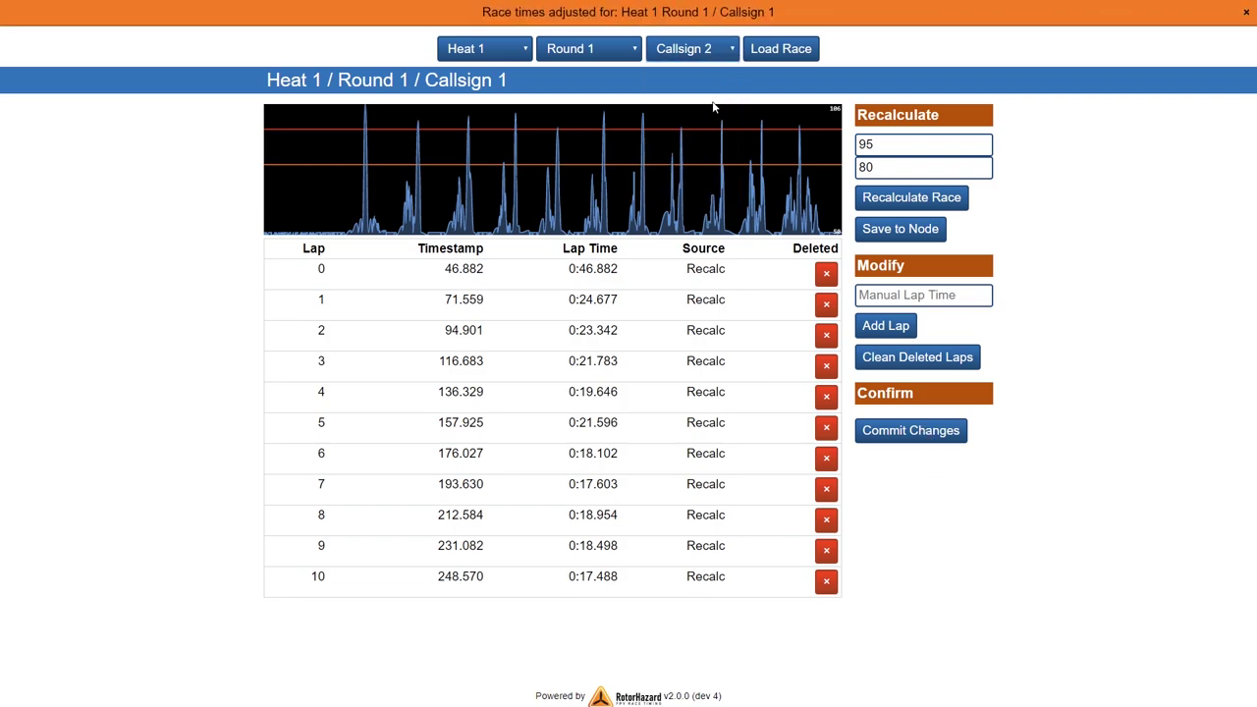
click(774, 51)
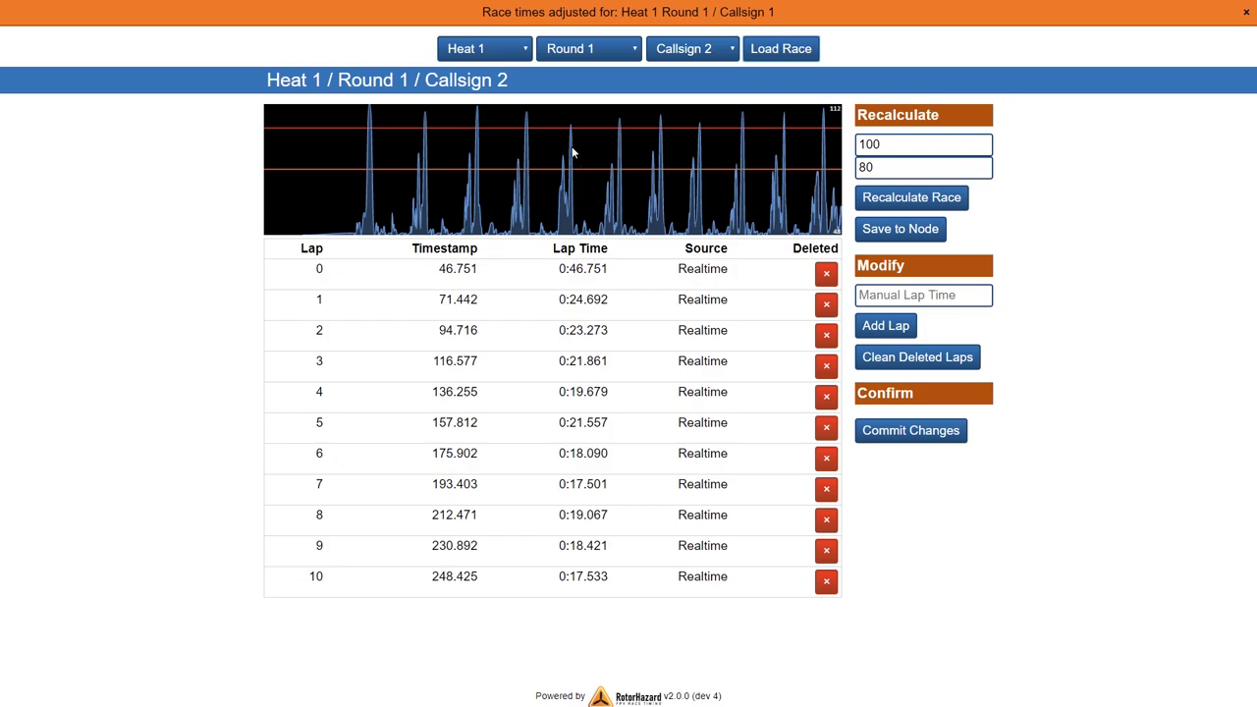
click(711, 54)
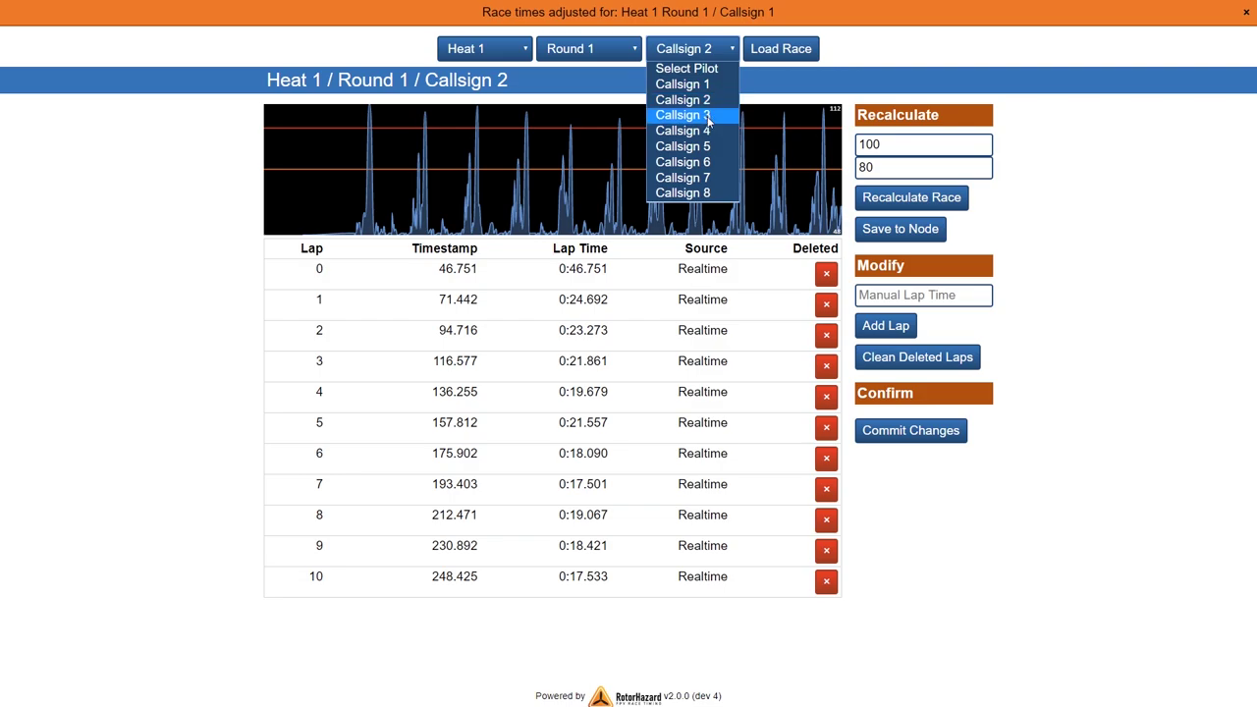
click(708, 113)
Load Callsign 3's race and recalculate it with enter threshold 88 and exit threshold 75.
click(807, 52)
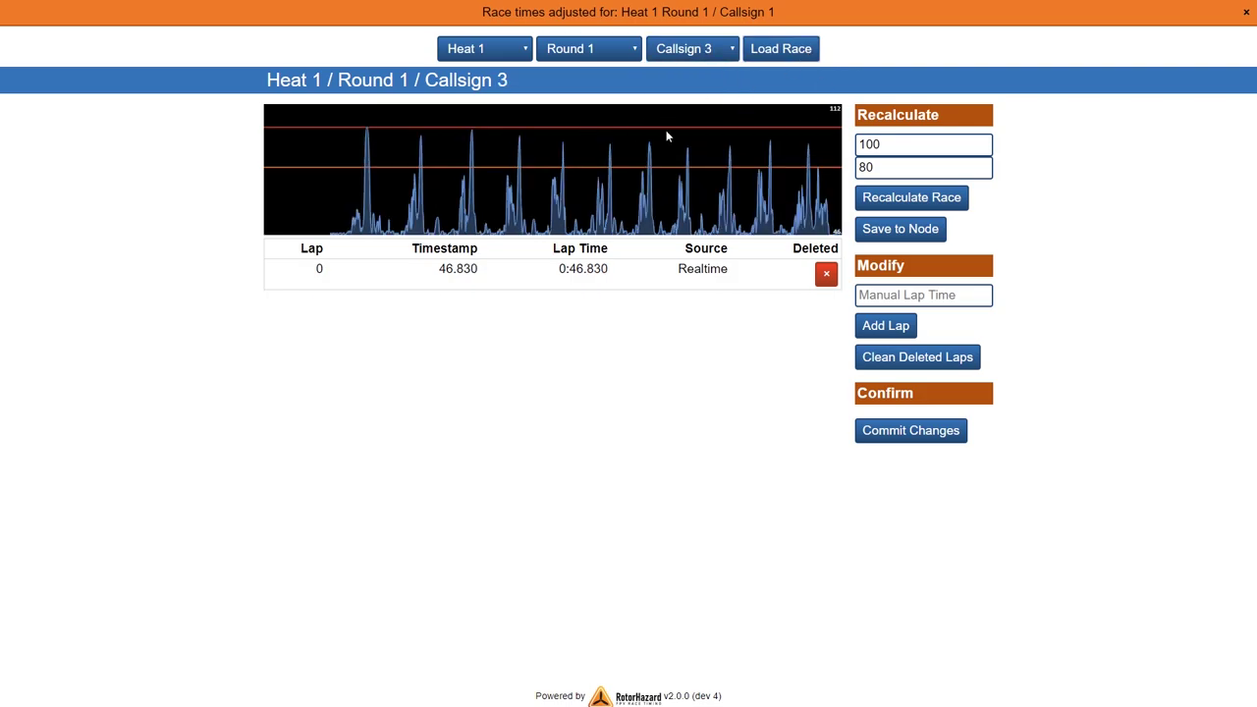
double_click(984, 144)
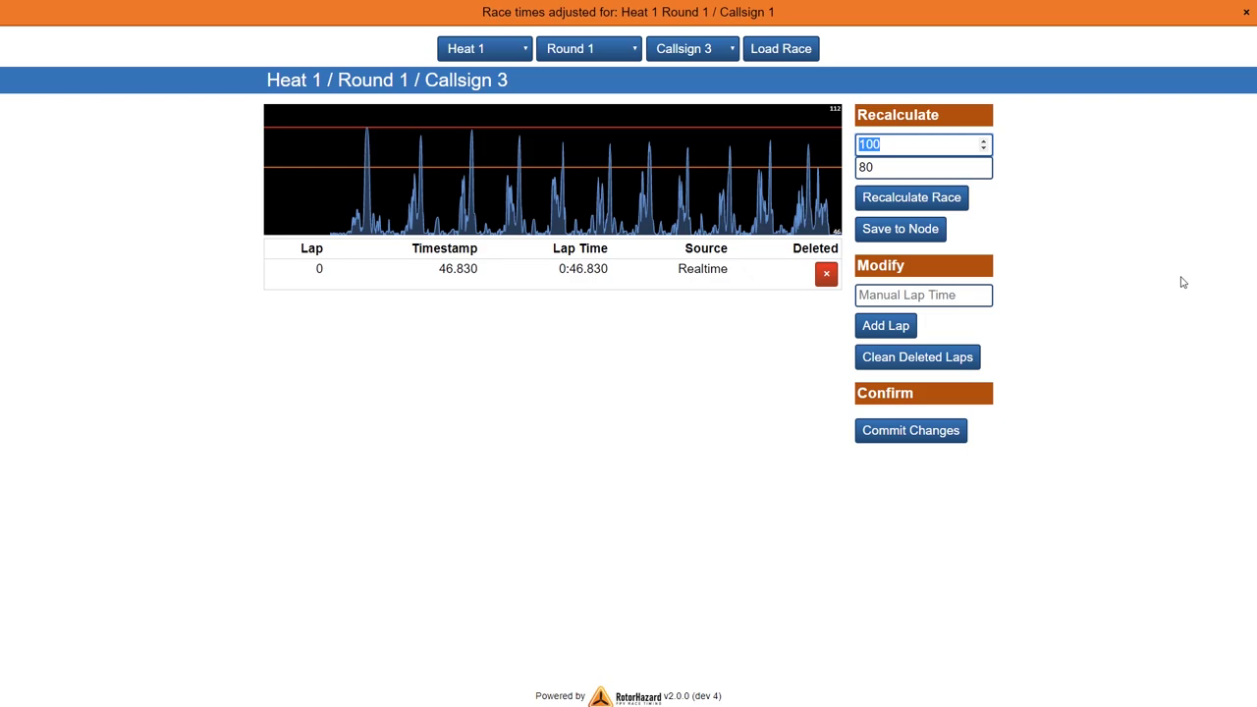
text(90)
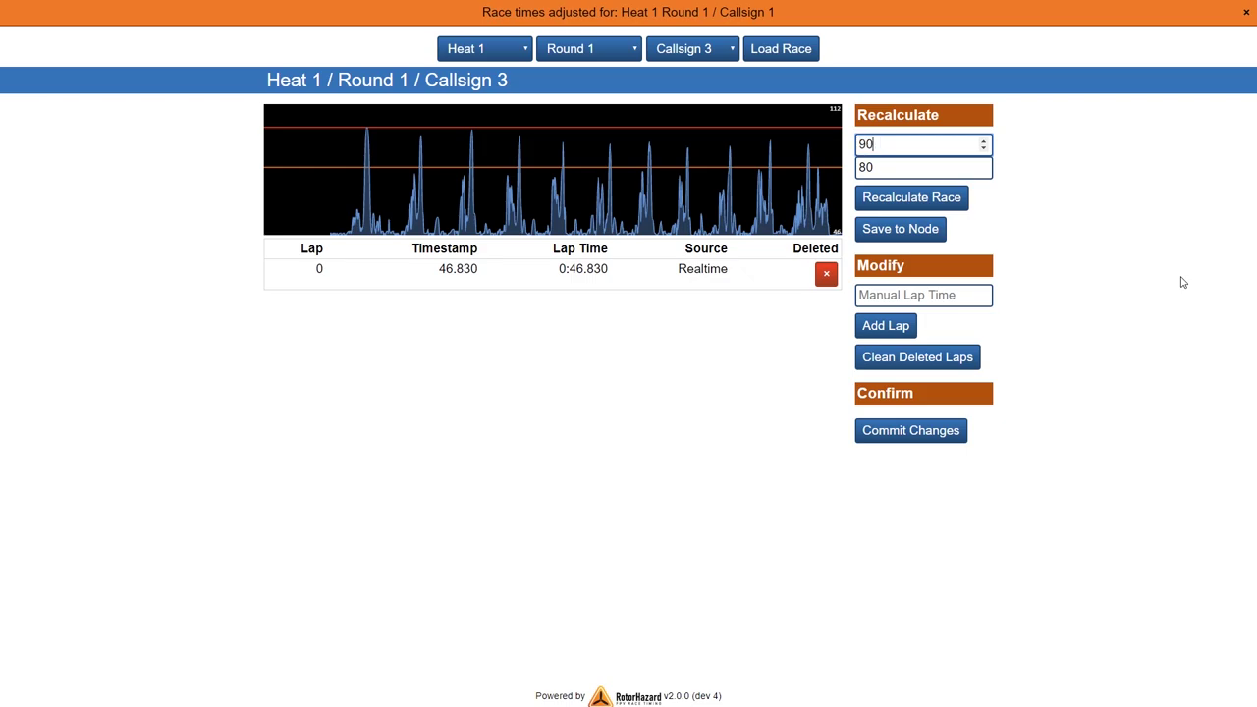
click(906, 200)
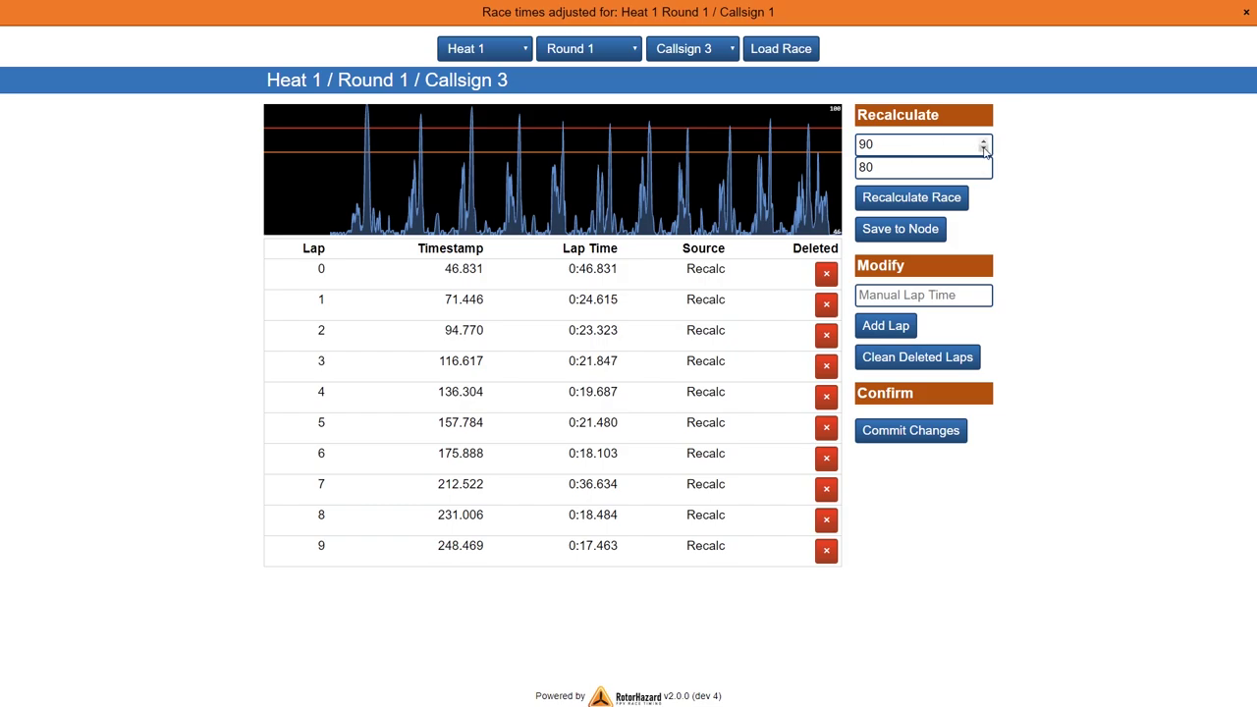
click(934, 146)
double_click(939, 146)
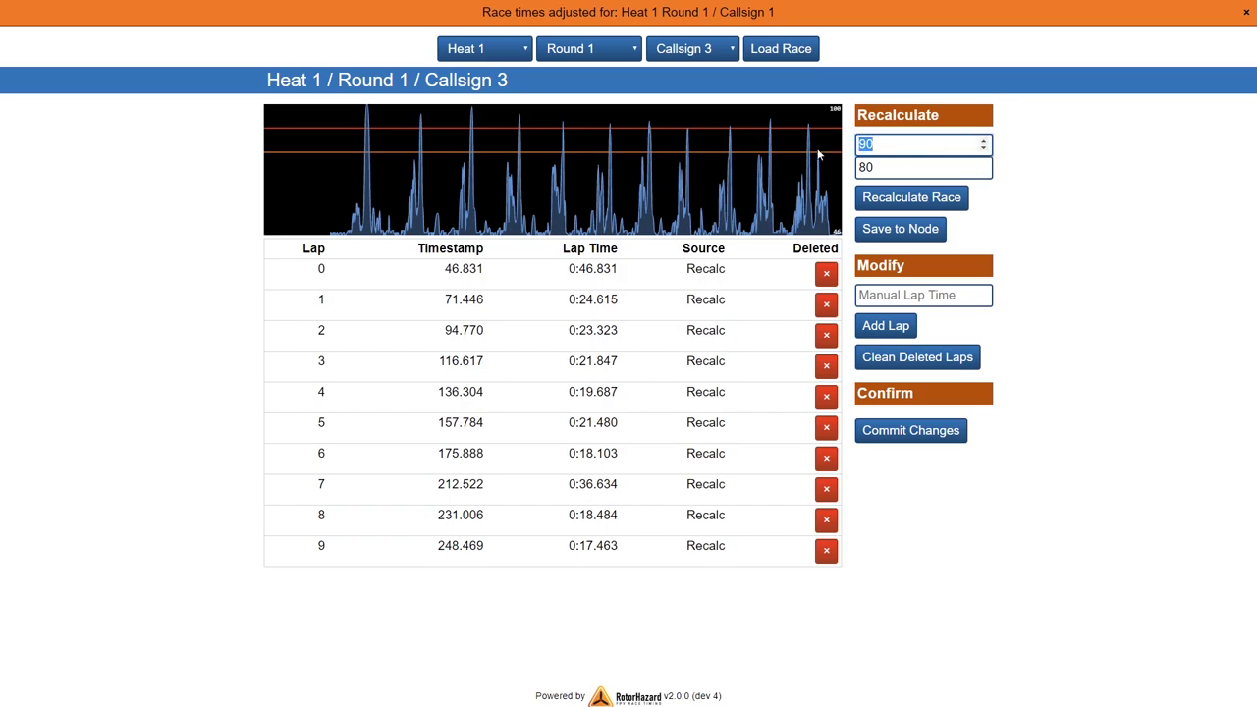
text(88)
click(951, 198)
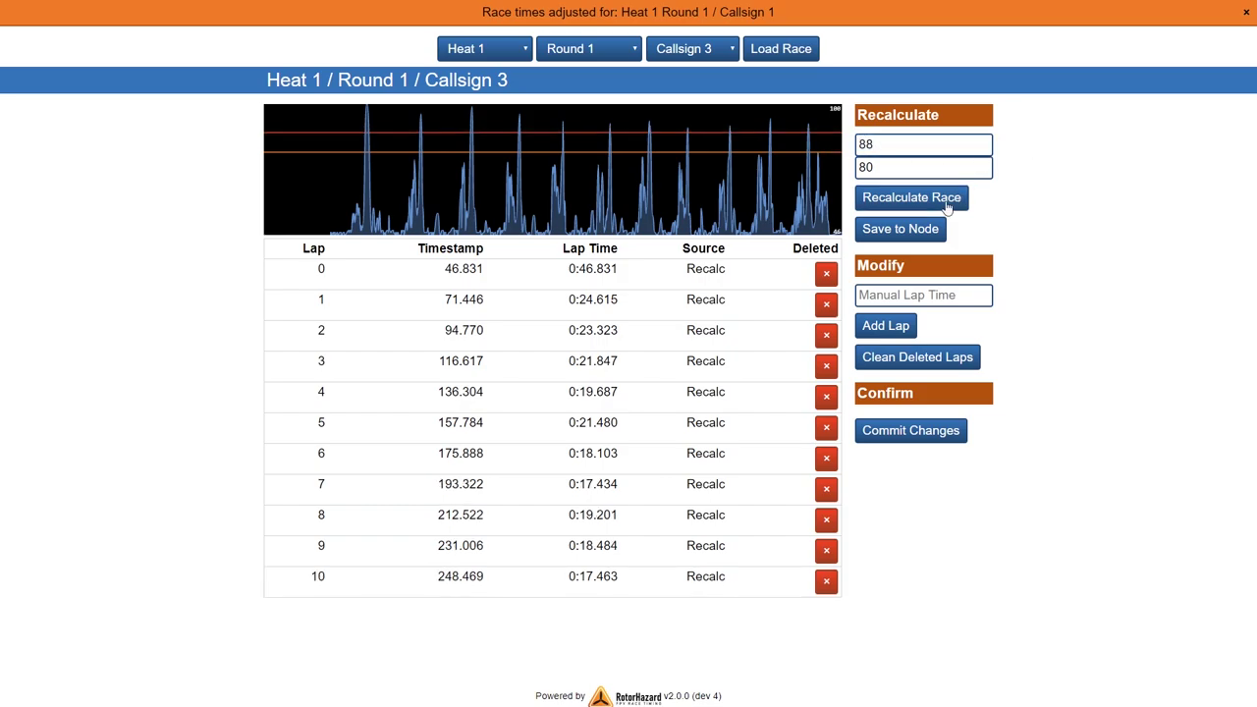
double_click(889, 167)
text(745)
click(946, 198)
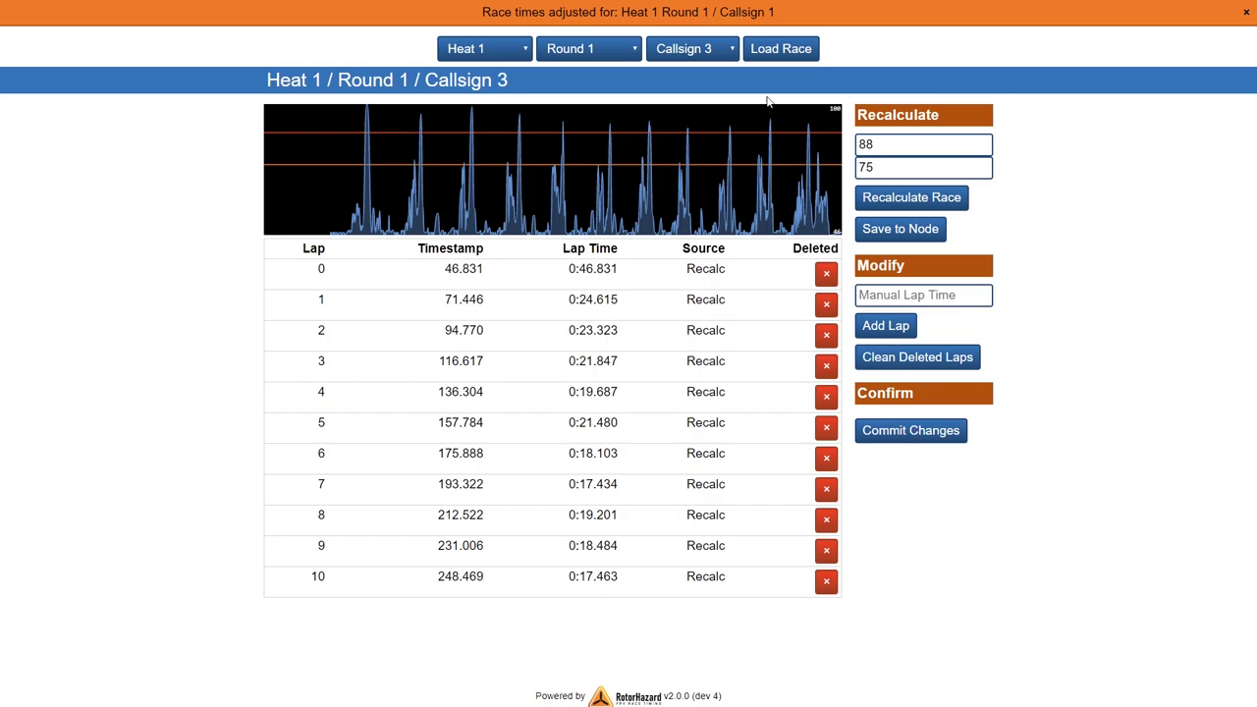
Load Callsign 4's Heat 1, Round 1 race.
click(696, 54)
click(722, 125)
click(760, 48)
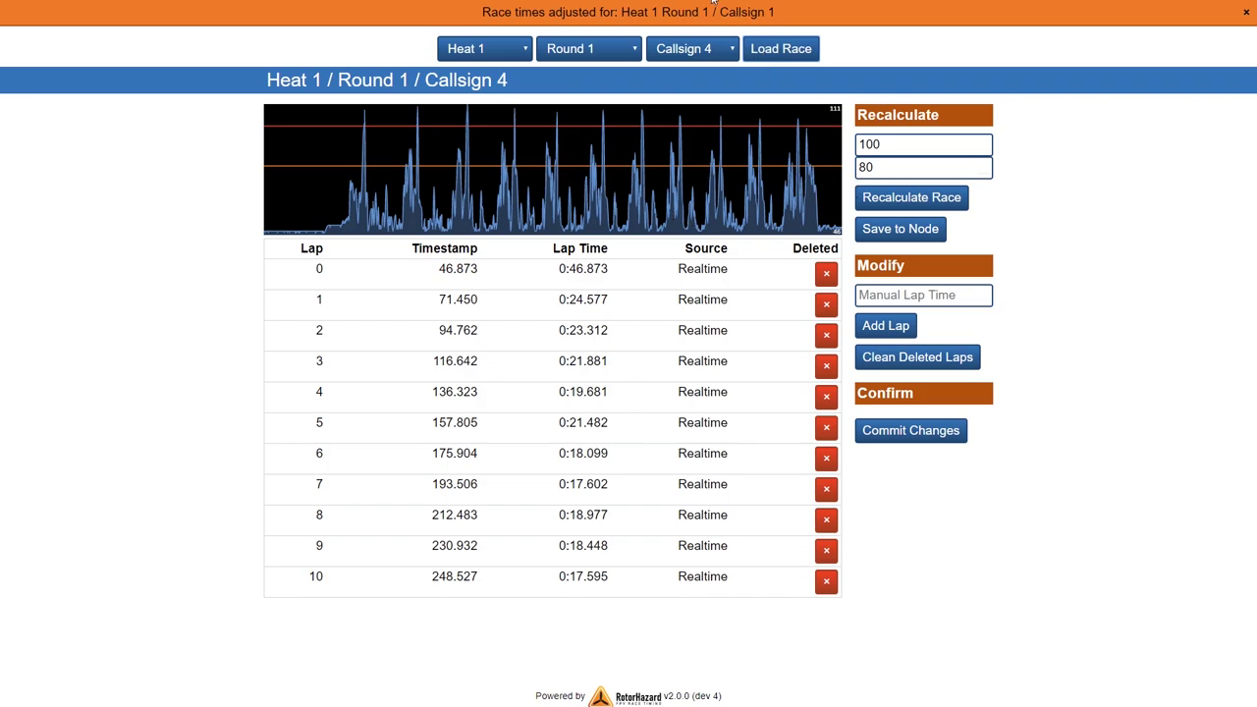
Load Callsign 5's race and recalculate it with entry threshold 95.
click(718, 49)
click(709, 147)
click(781, 49)
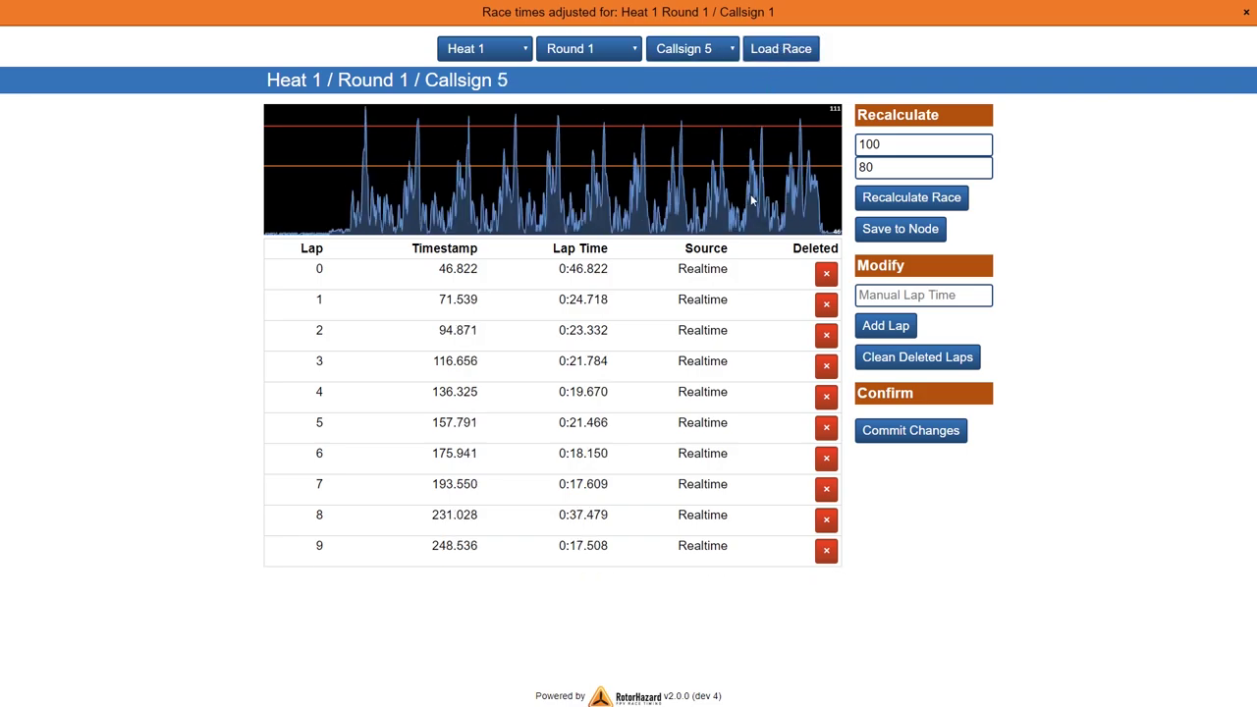
drag(916, 147, 783, 144)
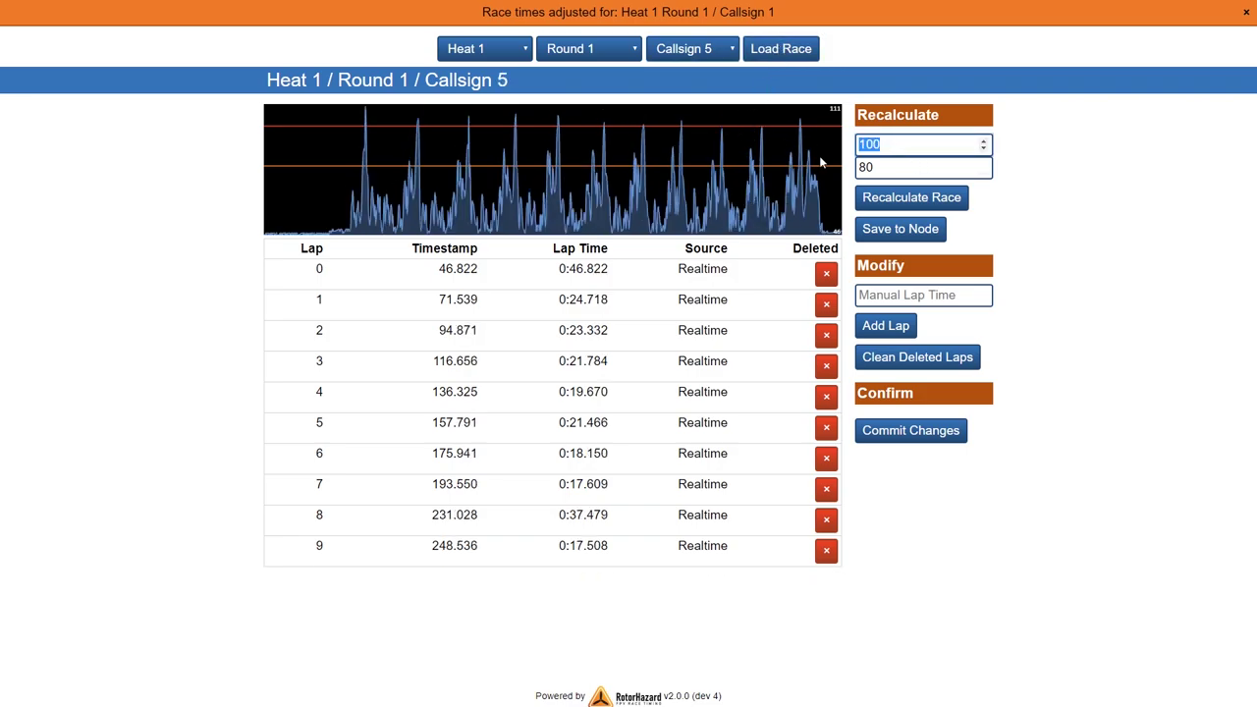
text(95)
click(908, 200)
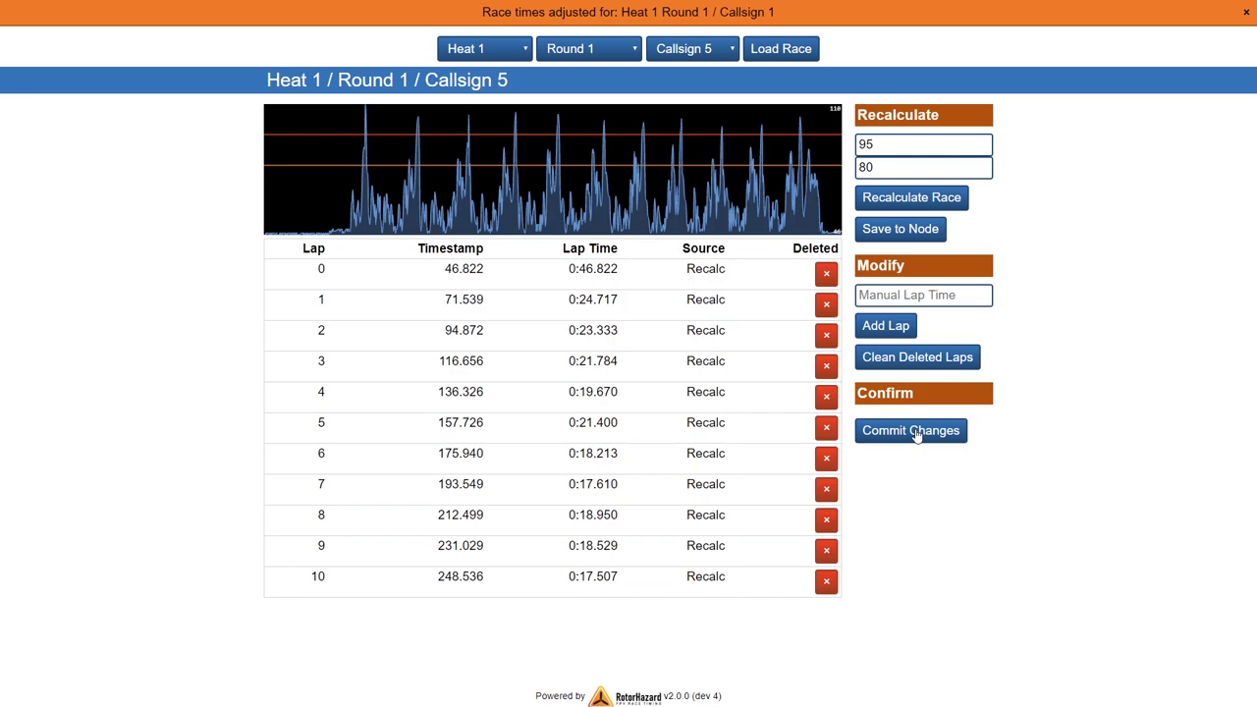
Recalculate Callsign 6's race at entry threshold 95, then pick Callsign 7.
click(705, 47)
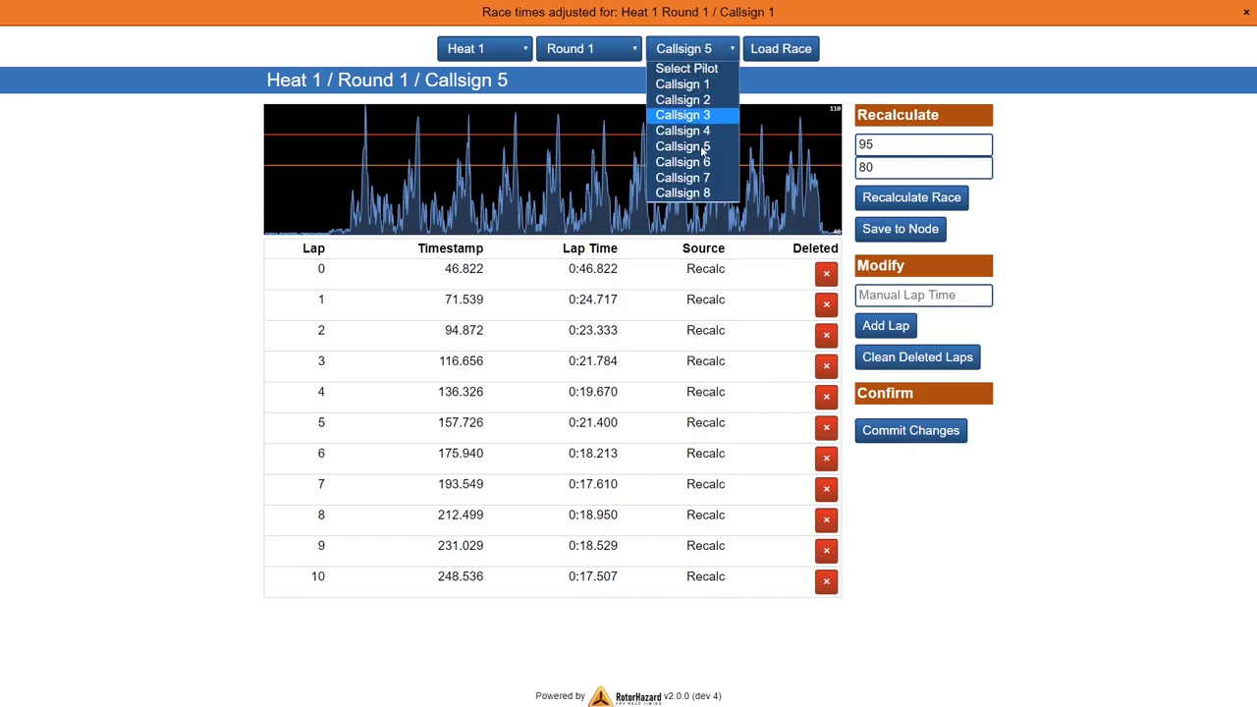
click(704, 159)
click(891, 143)
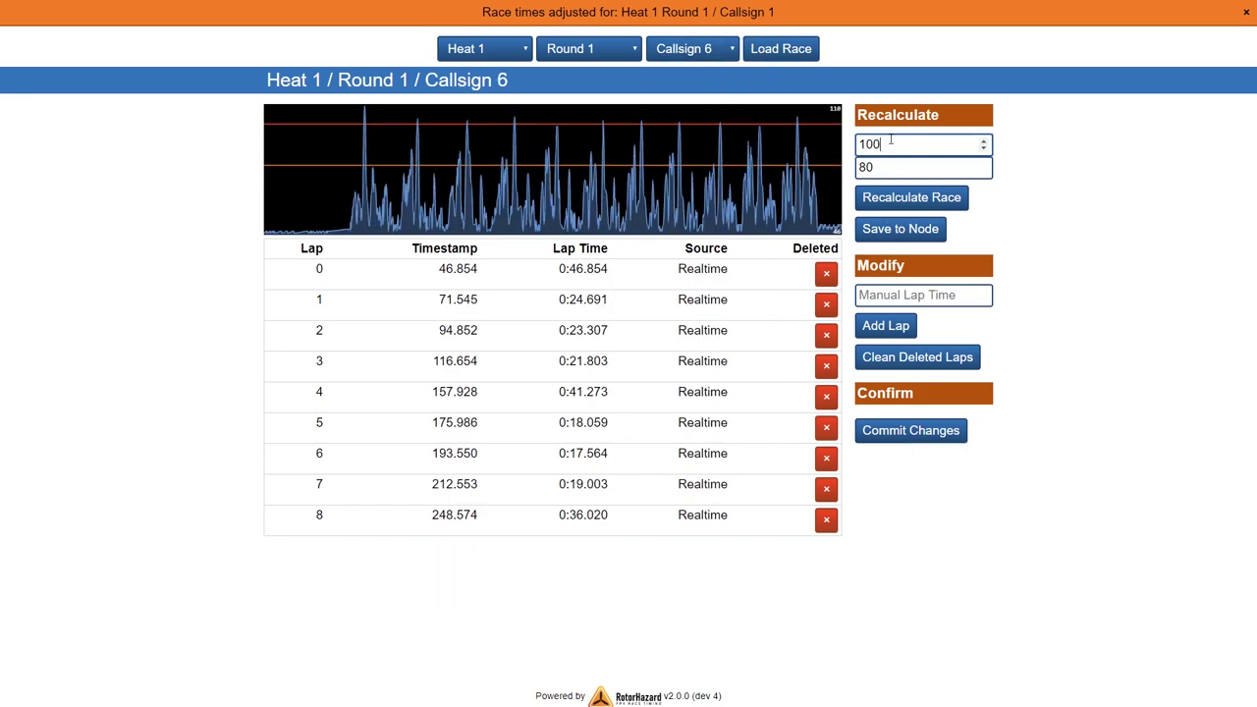
double_click(891, 140)
text(95)
click(927, 200)
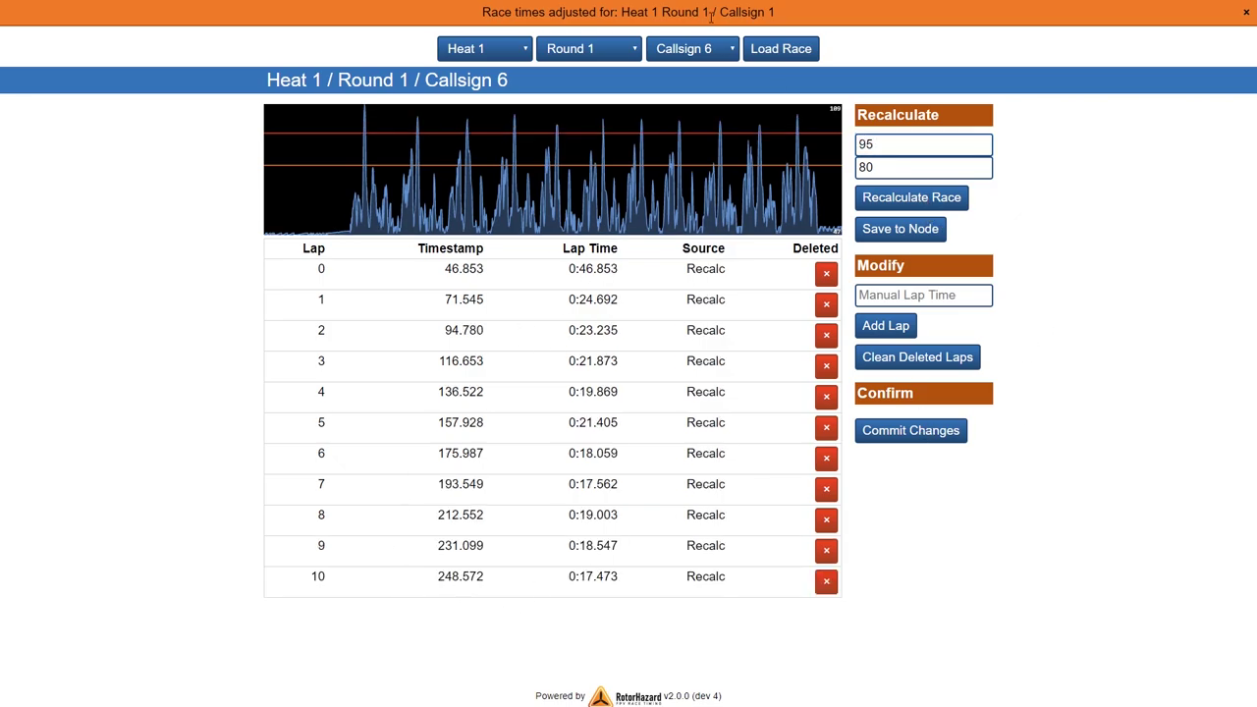
click(713, 51)
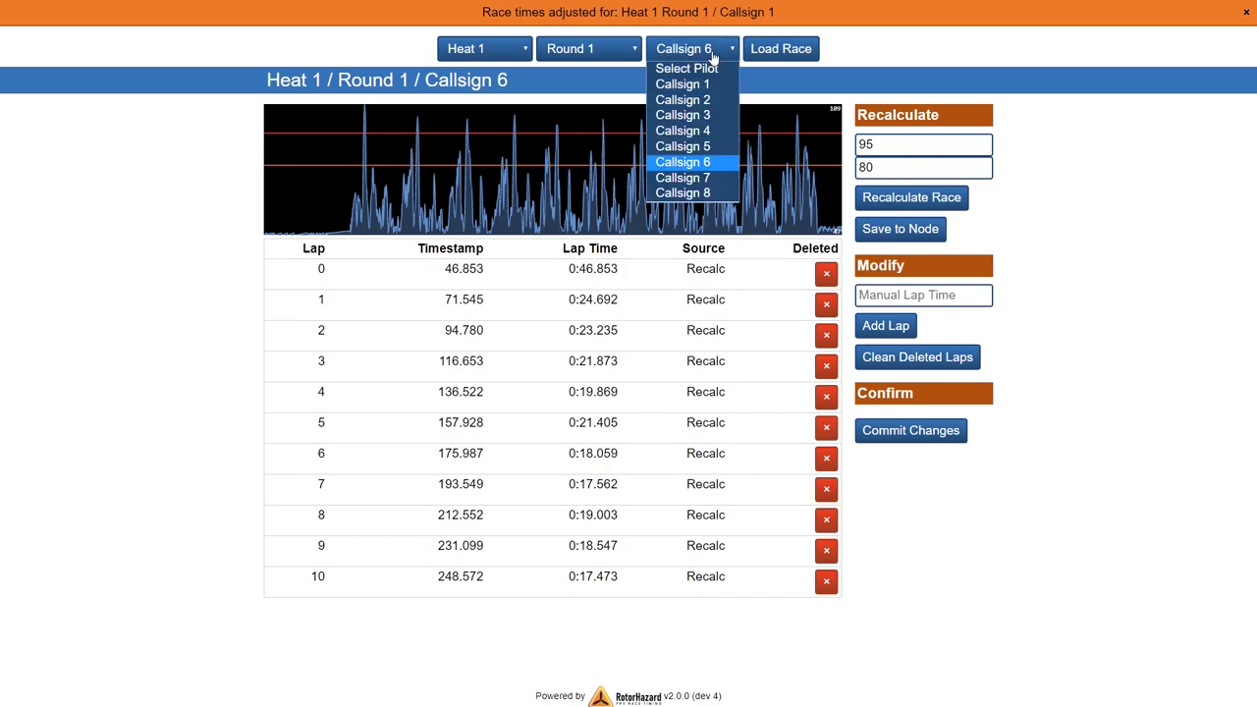
click(707, 177)
Load Callsign 7's race and recalculate it at entry 85 and exit 75.
click(772, 54)
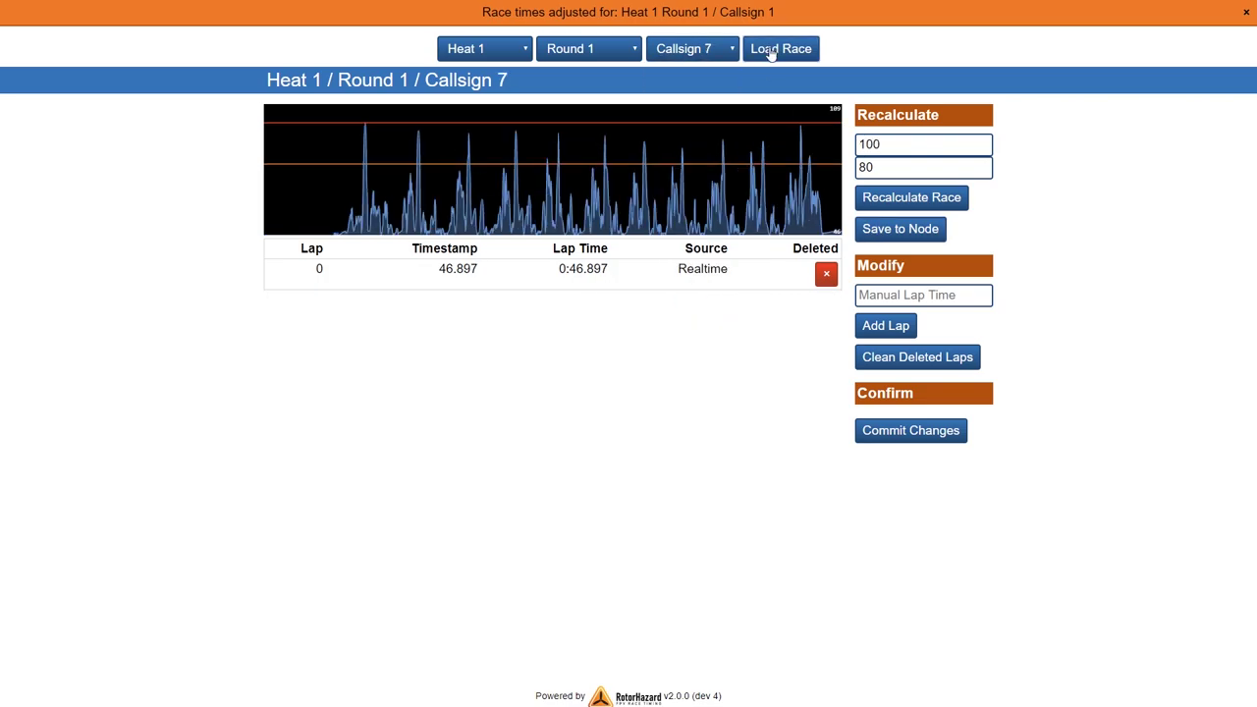
double_click(924, 145)
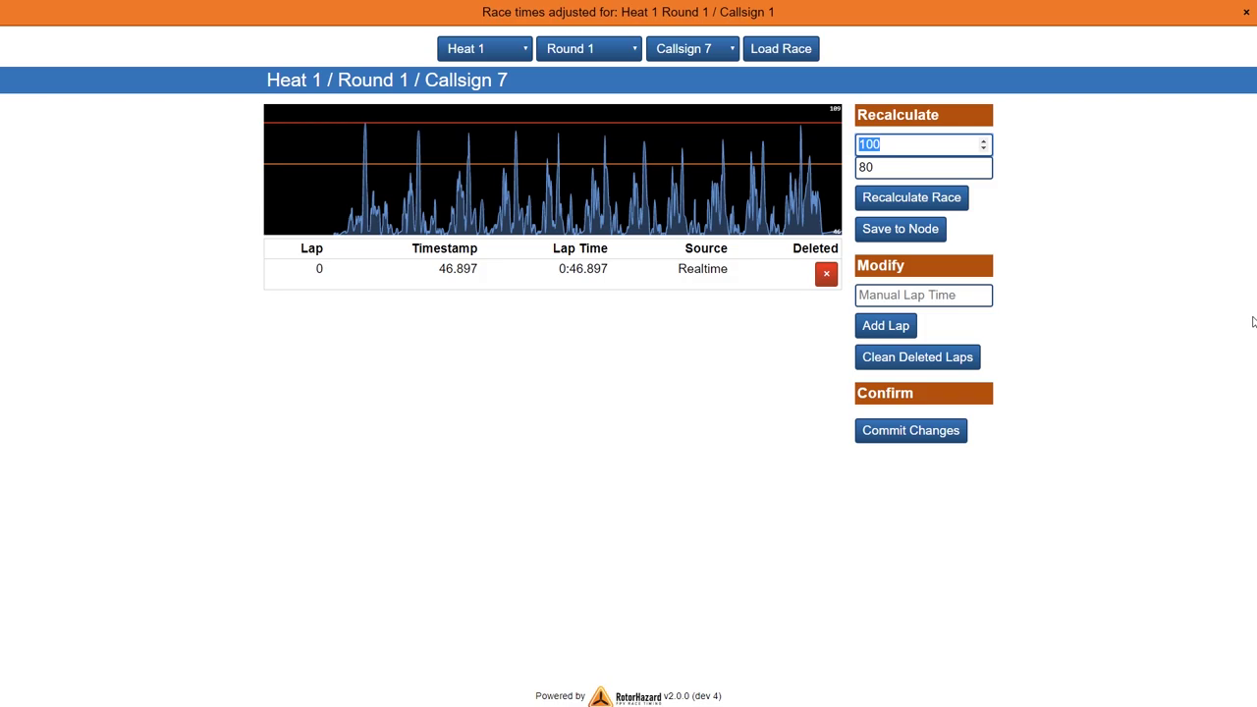
text(90)
click(921, 197)
double_click(919, 144)
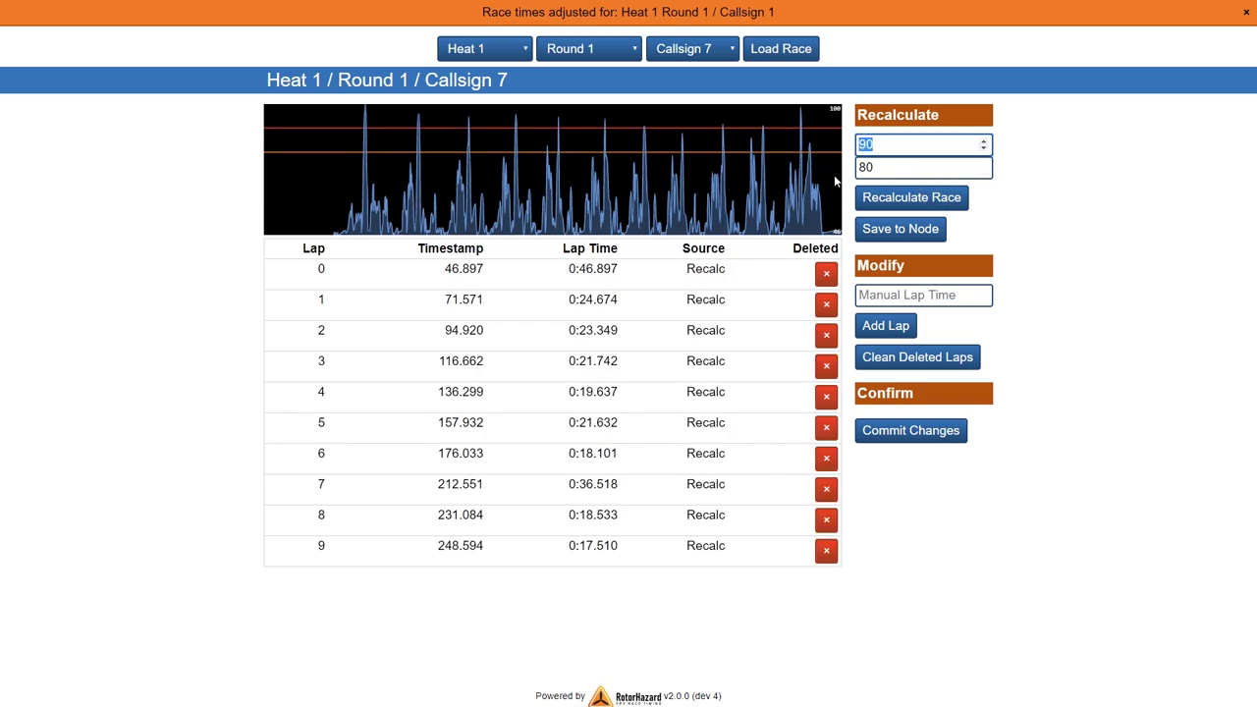
text(85)
click(911, 196)
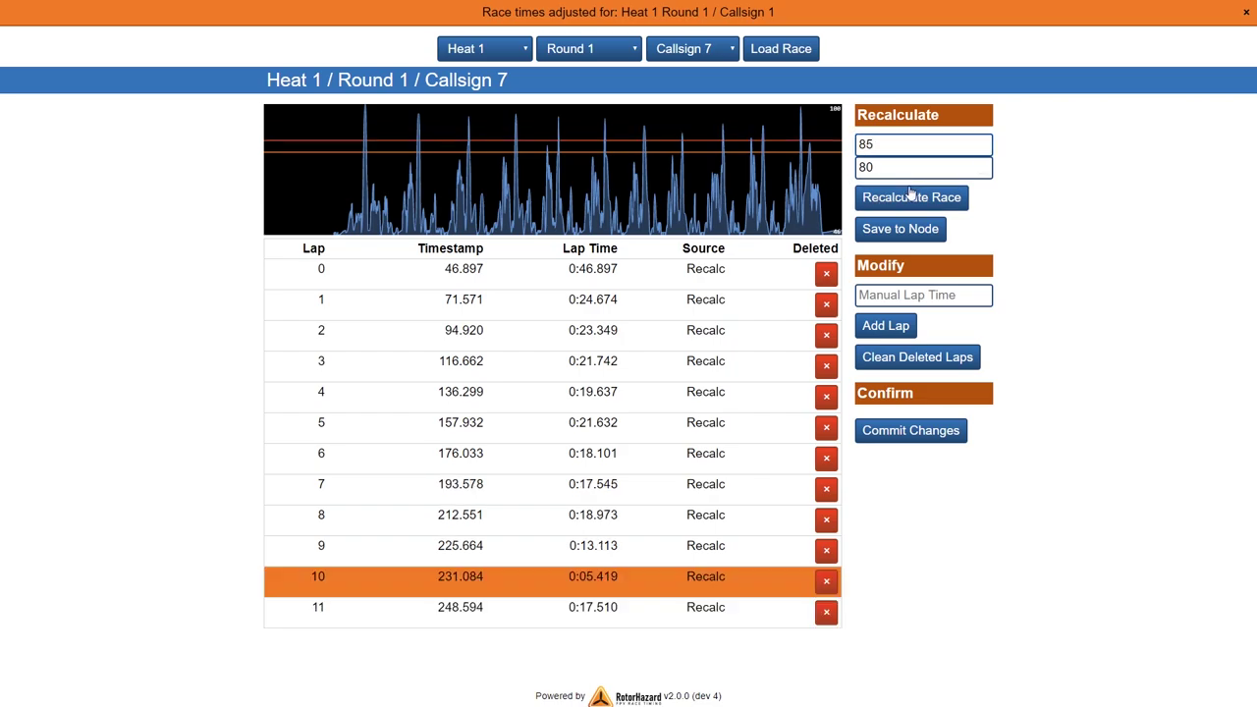
key(Tab)
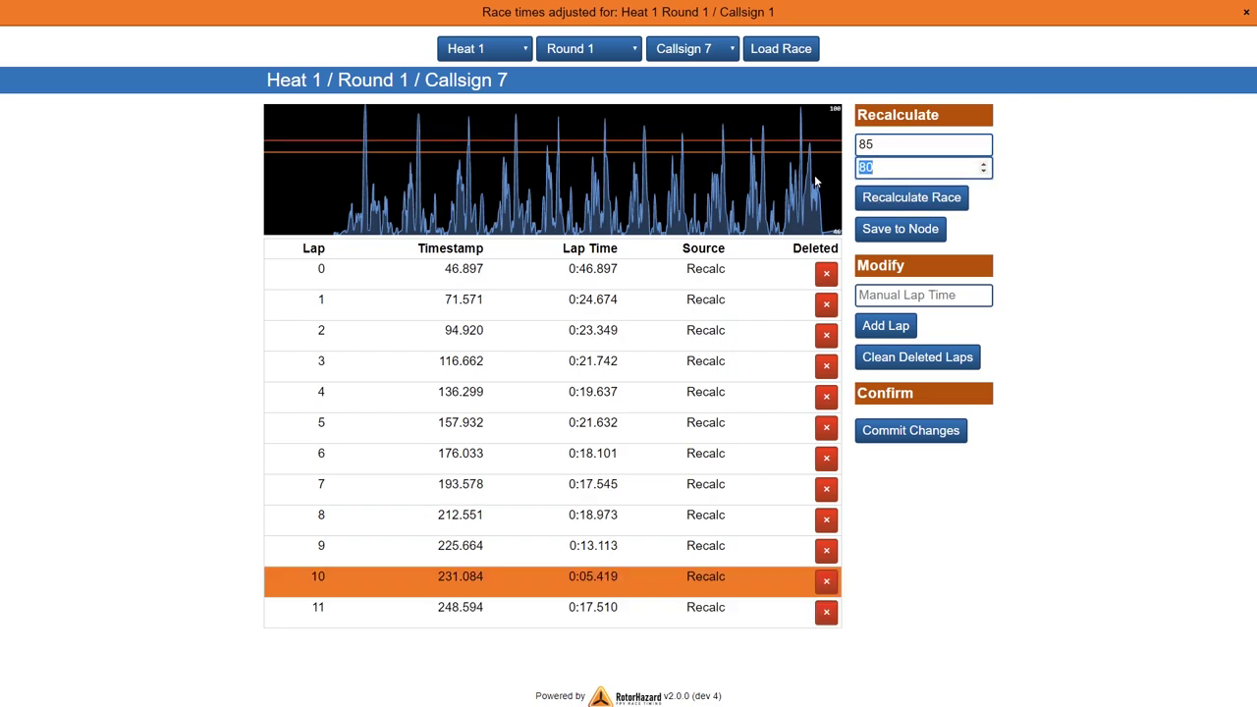
text(75)
click(914, 199)
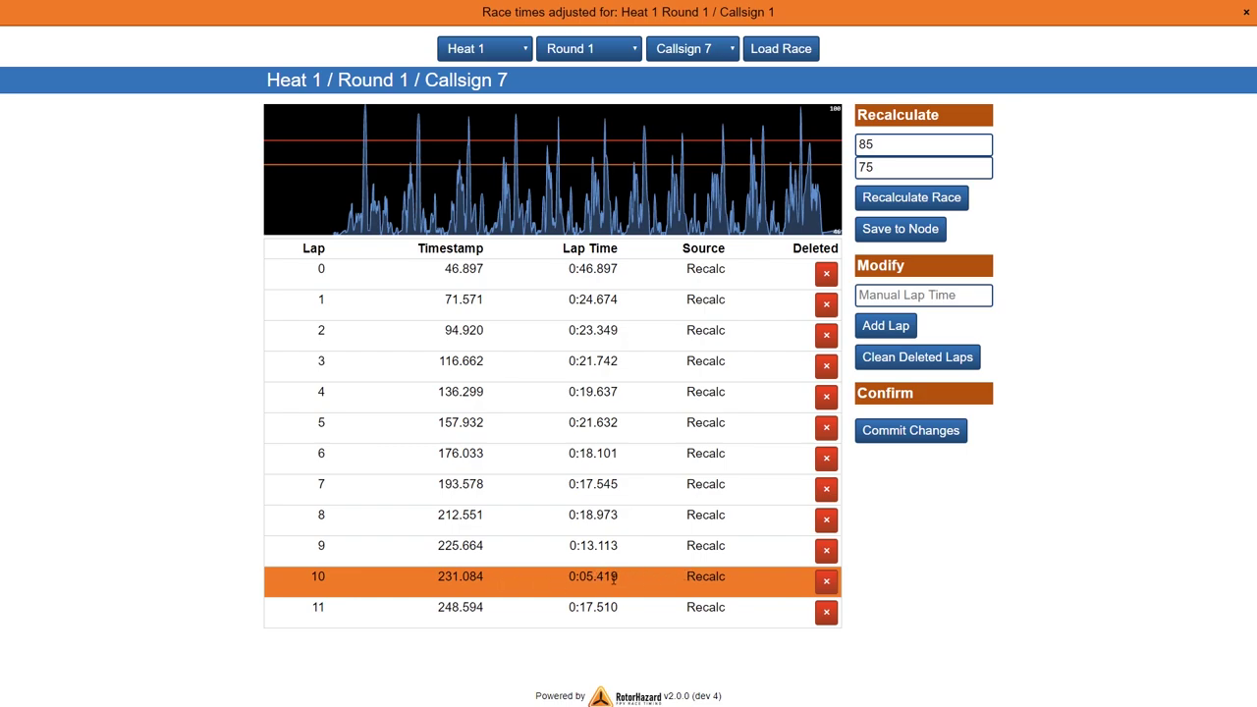
Remove the spurious 225.664 lap, keeping the 231.084 lap.
click(826, 582)
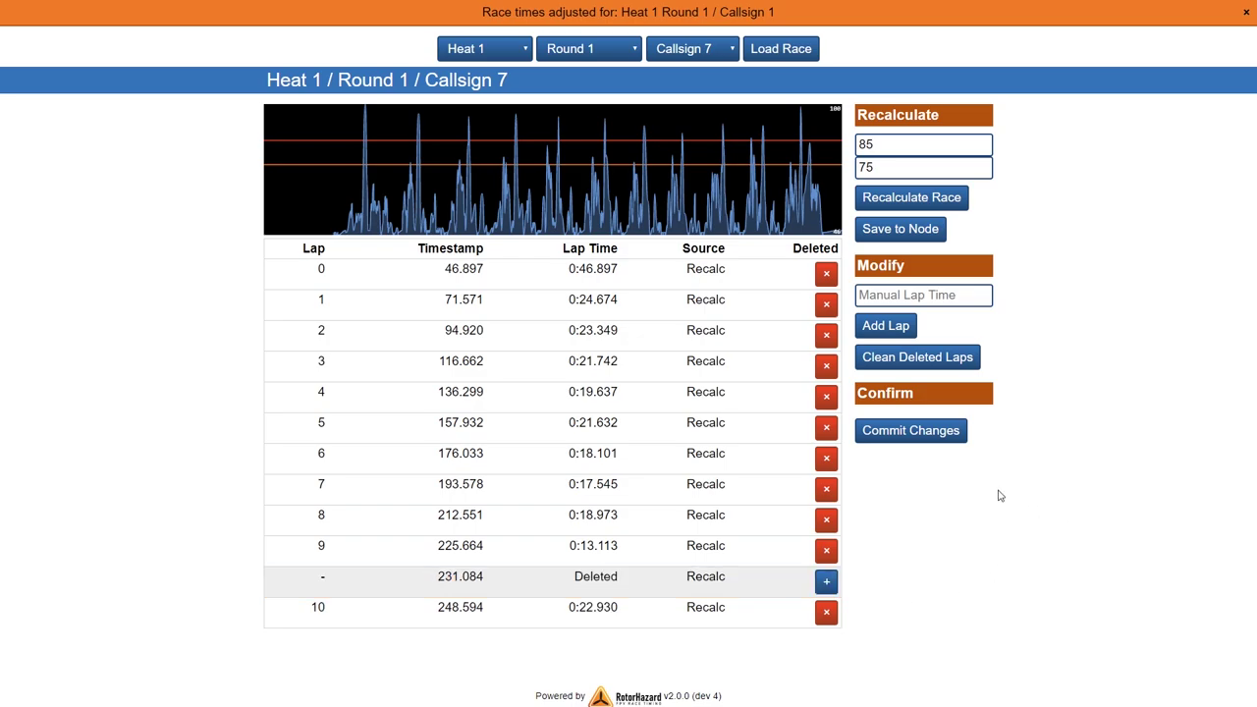
click(826, 581)
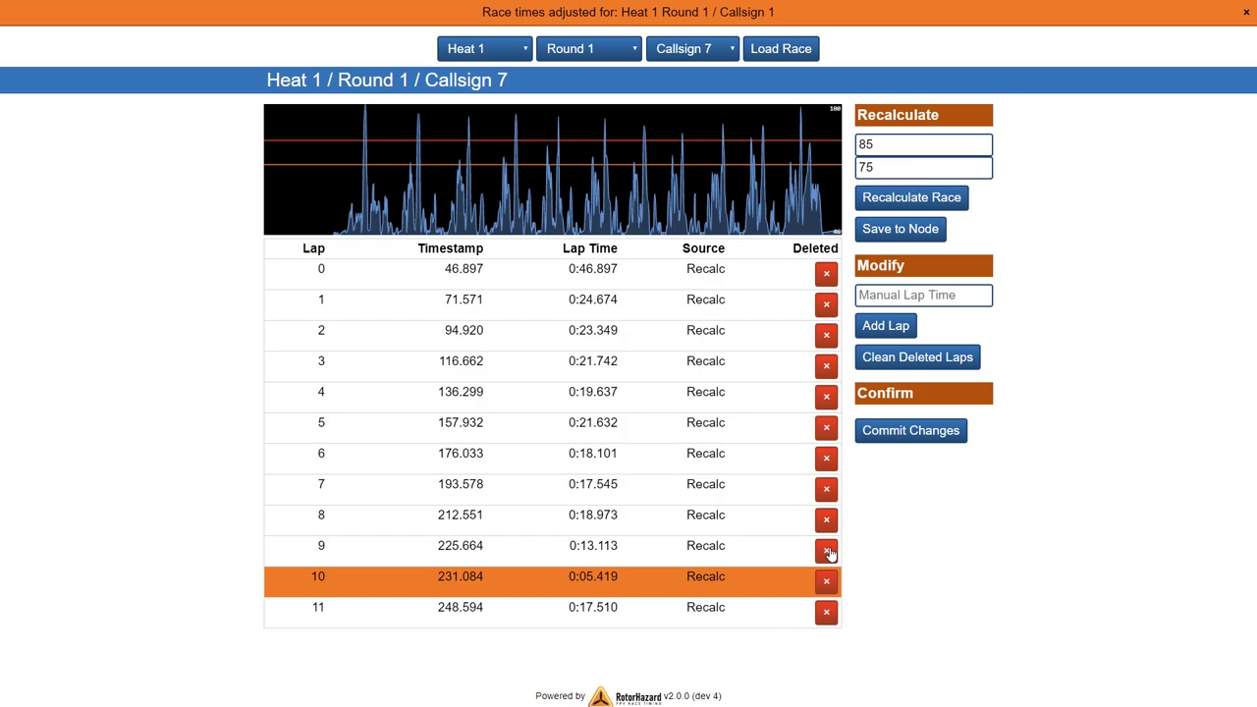
click(827, 552)
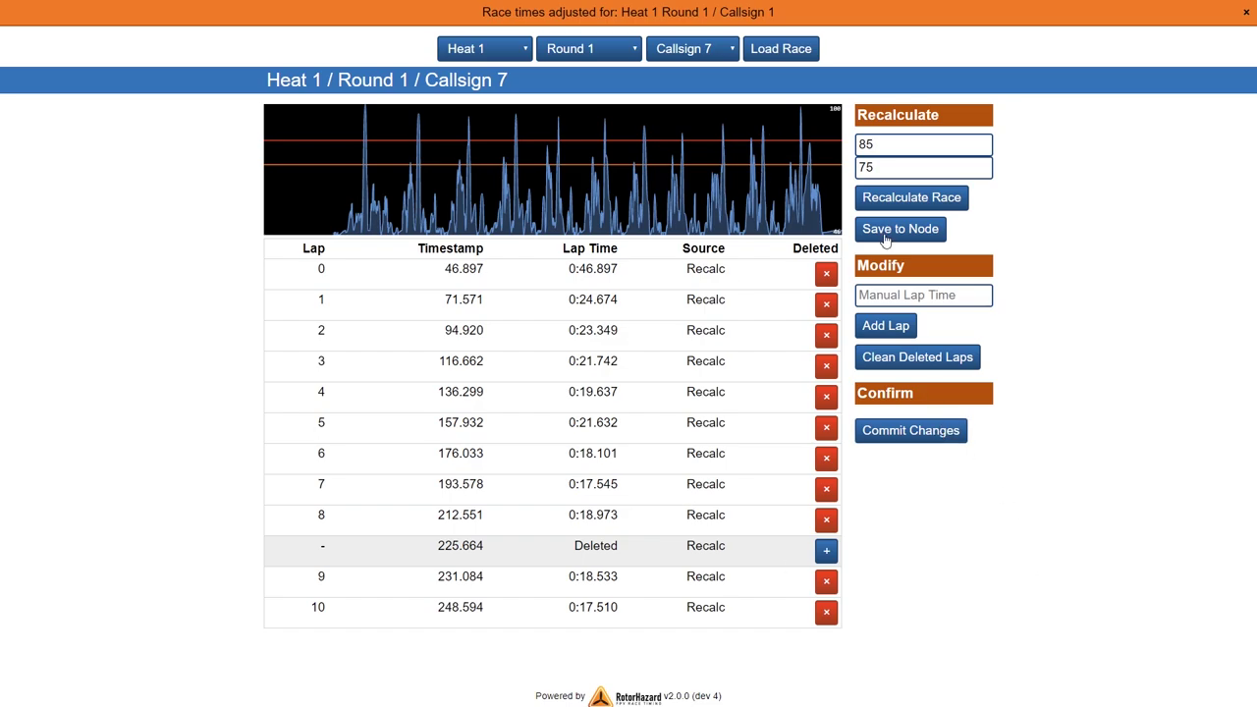
Load Callsign 8's Heat 1, Round 1 race.
click(711, 47)
click(705, 198)
click(773, 51)
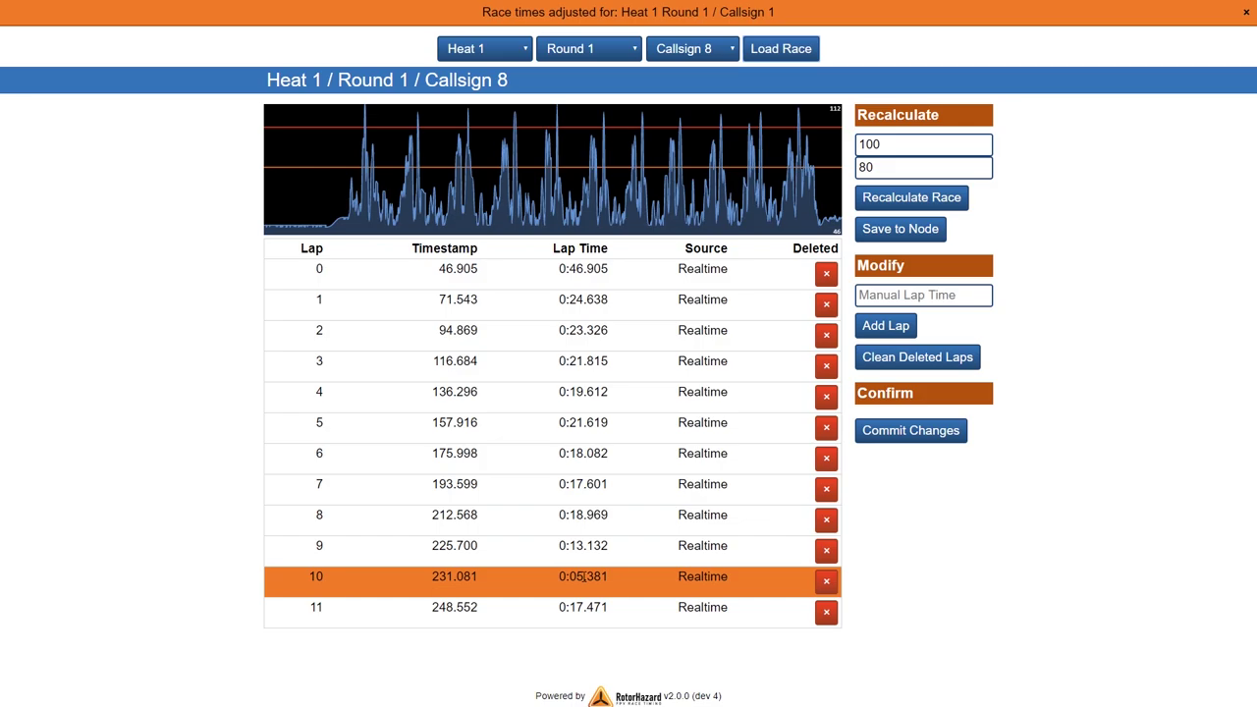
Recalculate Callsign 8's race with entry threshold 104.
double_click(980, 140)
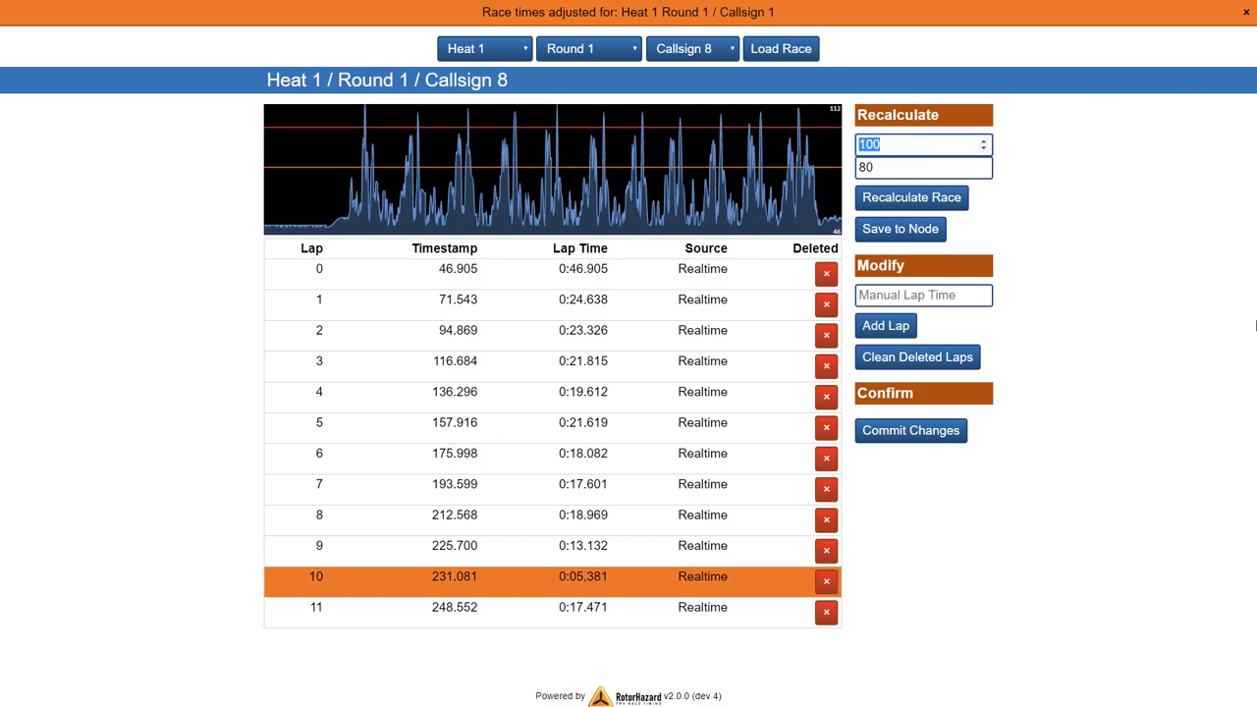
text(1)
click(951, 197)
click(895, 146)
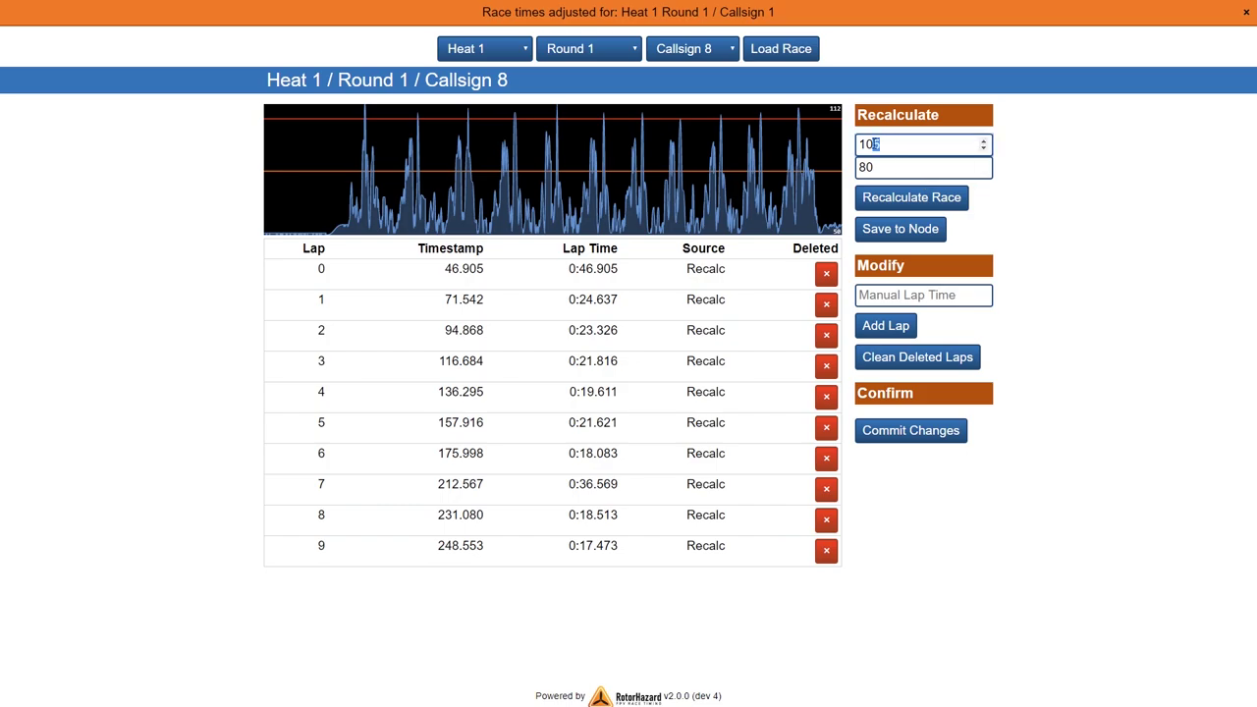
text(4)
click(938, 196)
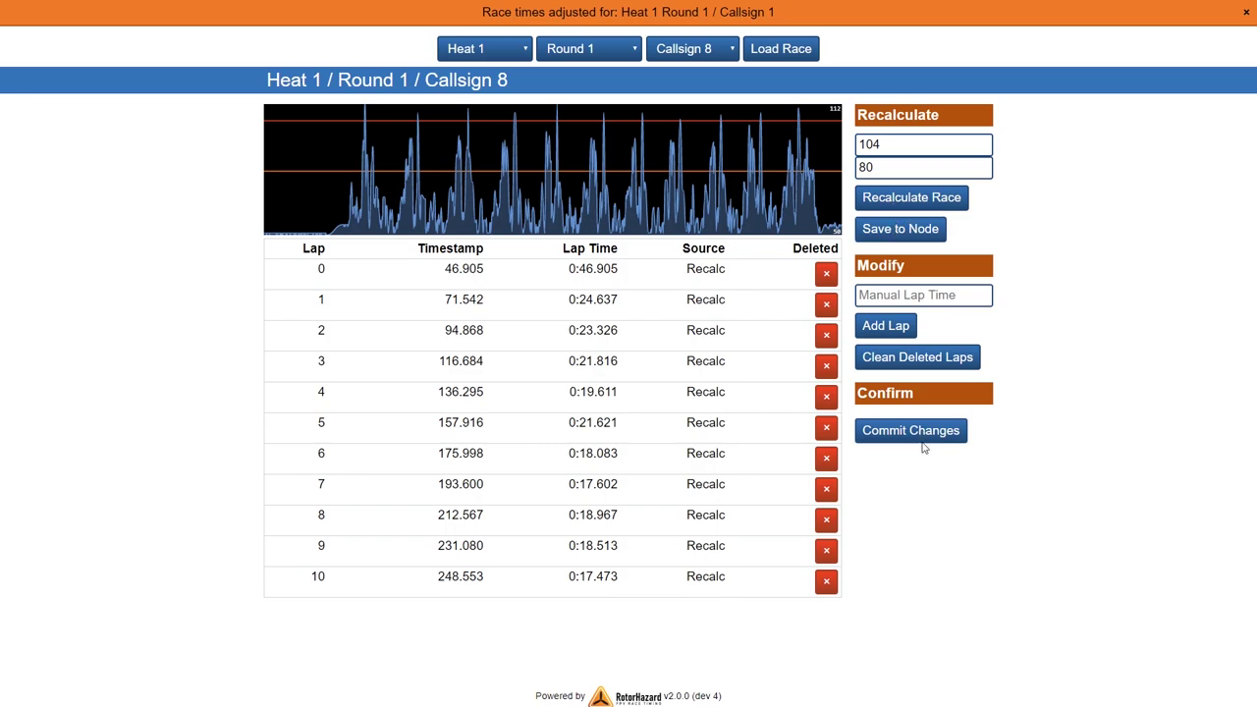
Close all eight stacked orange notification banners.
click(1246, 12)
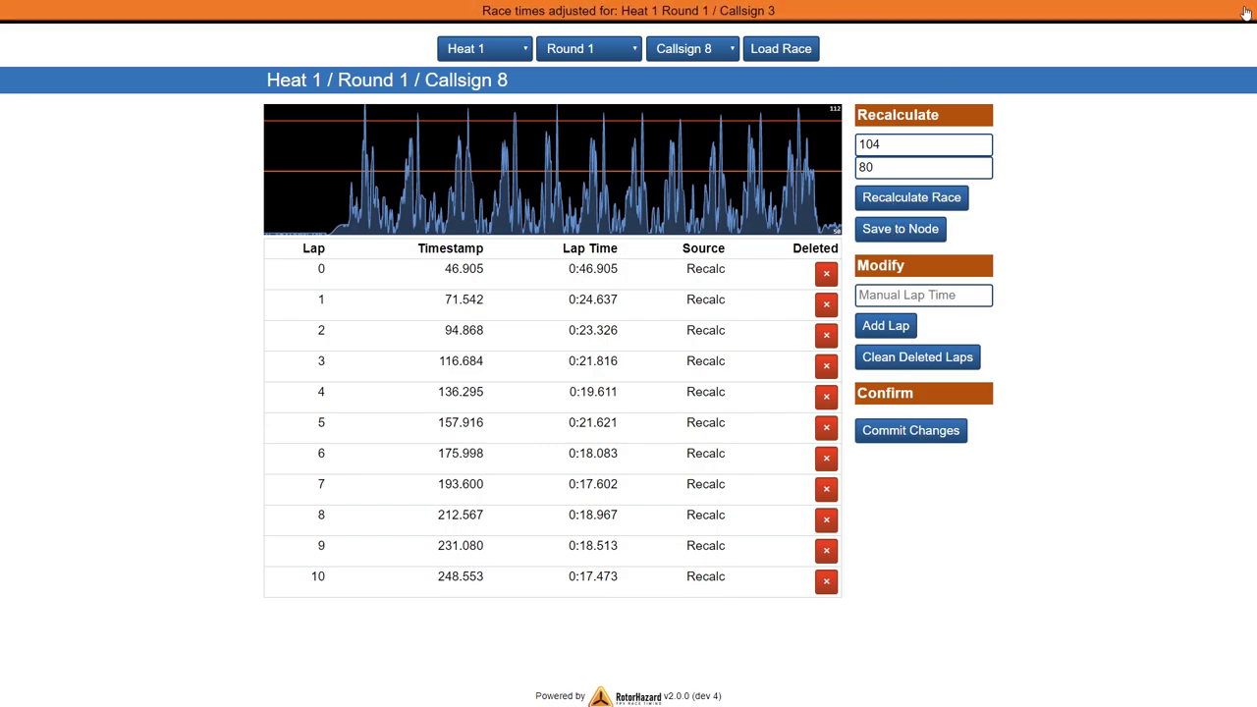
click(1245, 11)
click(1245, 12)
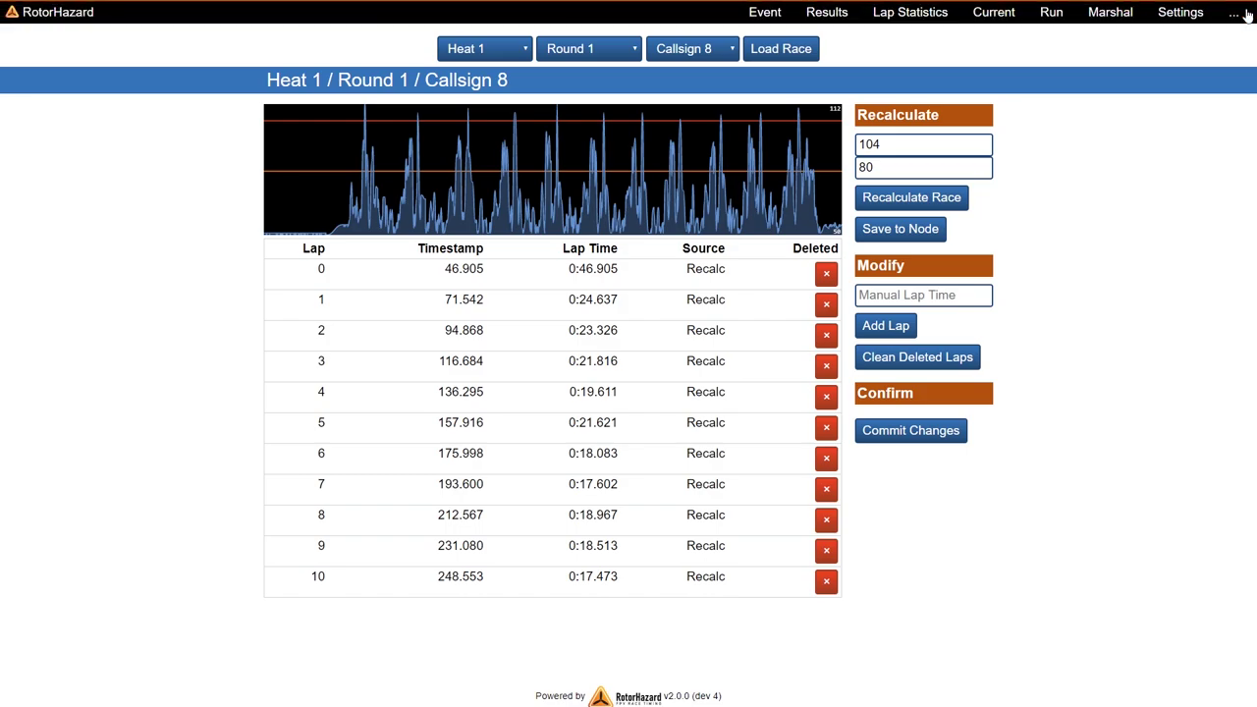
click(1246, 12)
click(1246, 12)
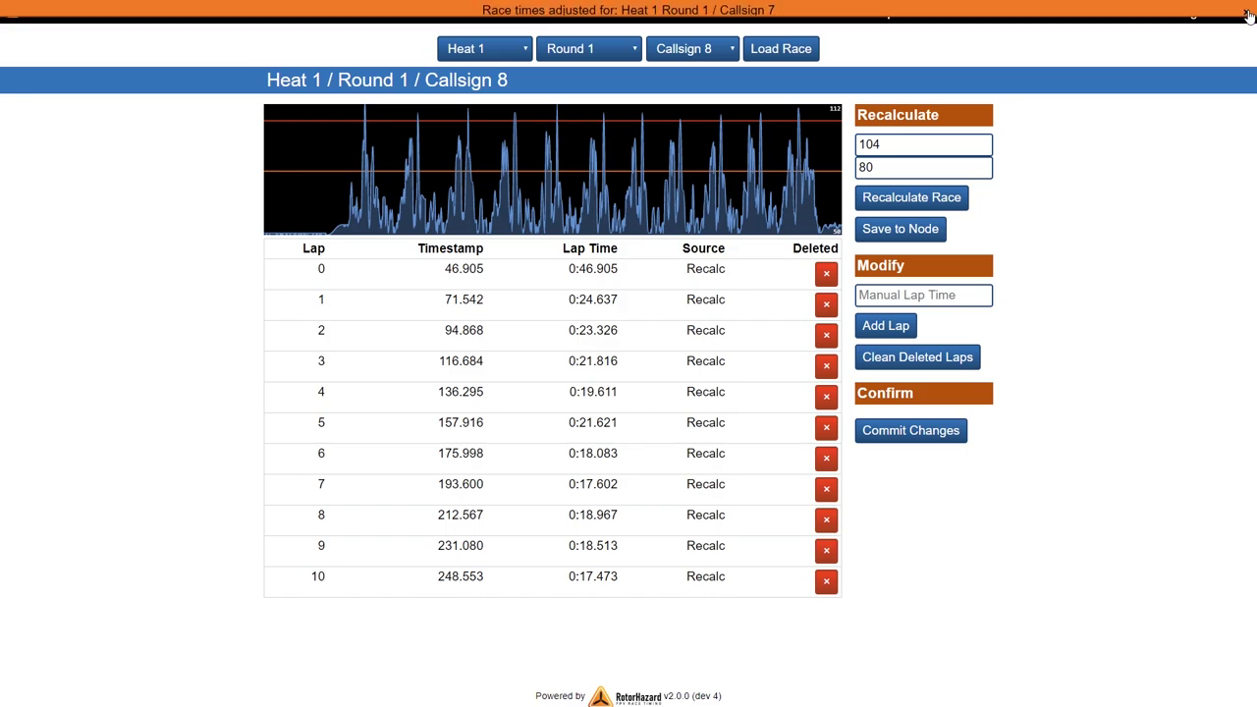
click(1246, 11)
click(1246, 12)
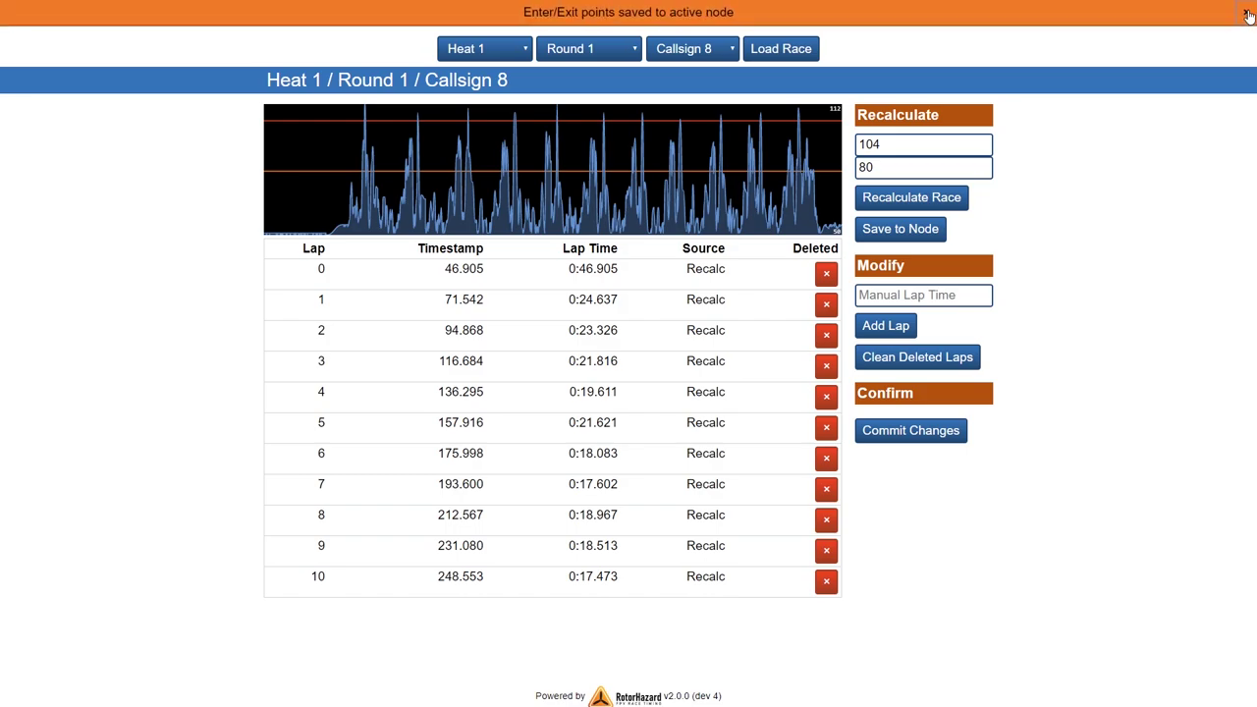
click(1246, 12)
View the Heat 1 results leaderboard: all eight pilots on 10 laps, Callsign 2 first at 4:08.424.
click(1246, 12)
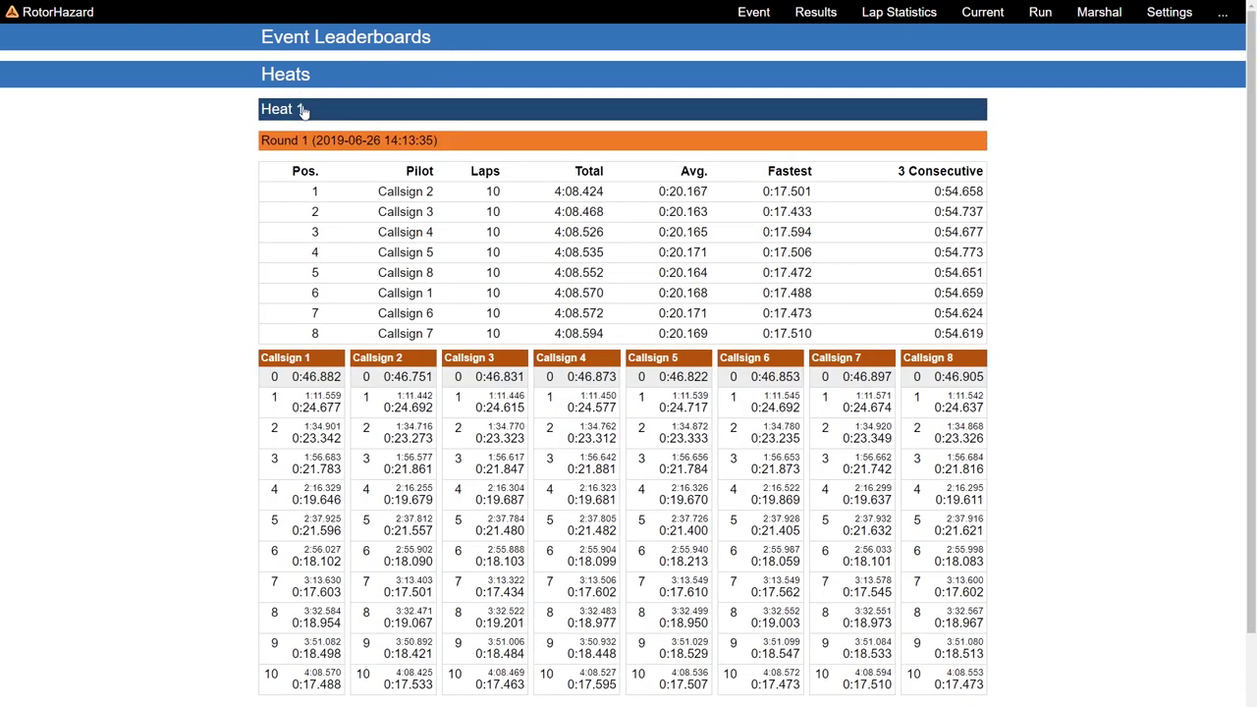
scroll(447, 224, down, 1)
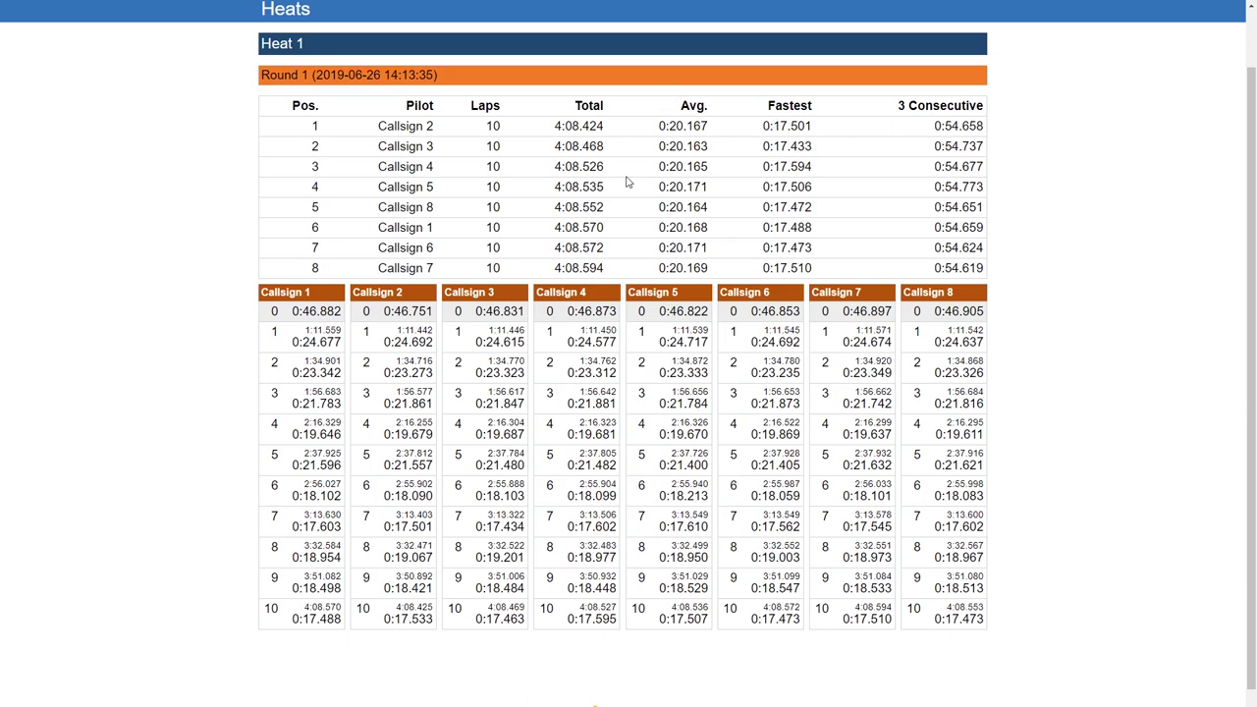
scroll(872, 311, up, 1)
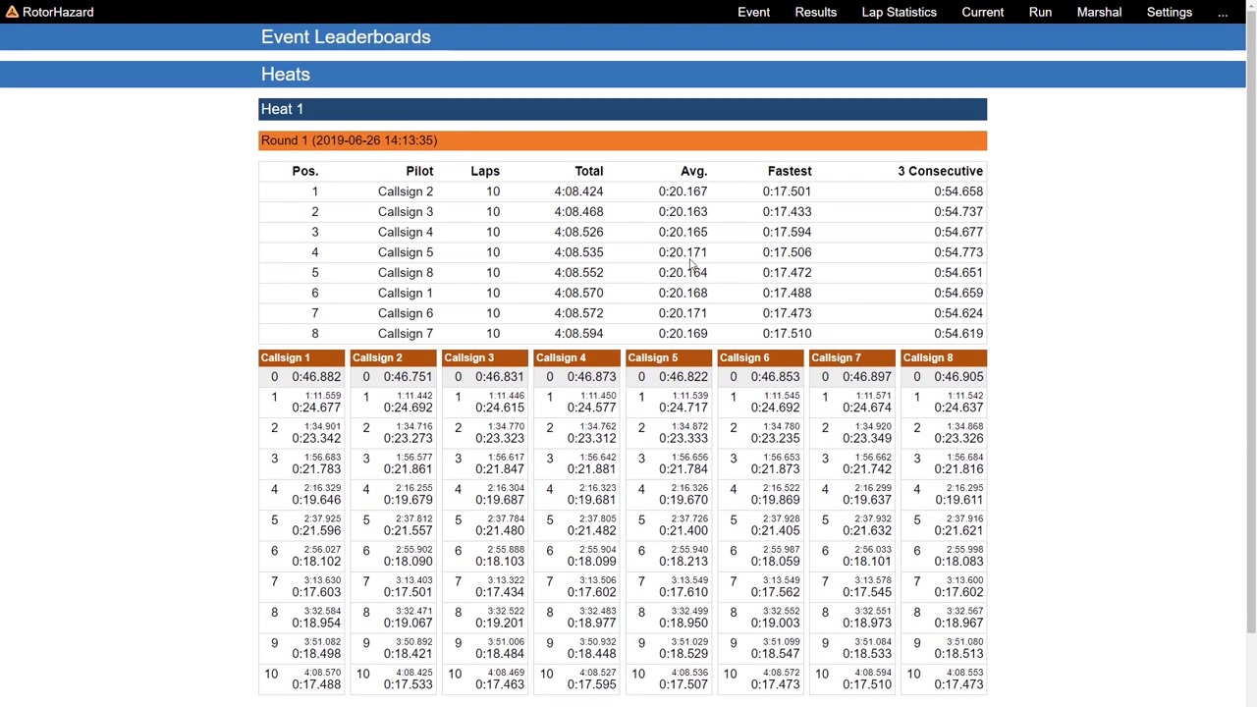